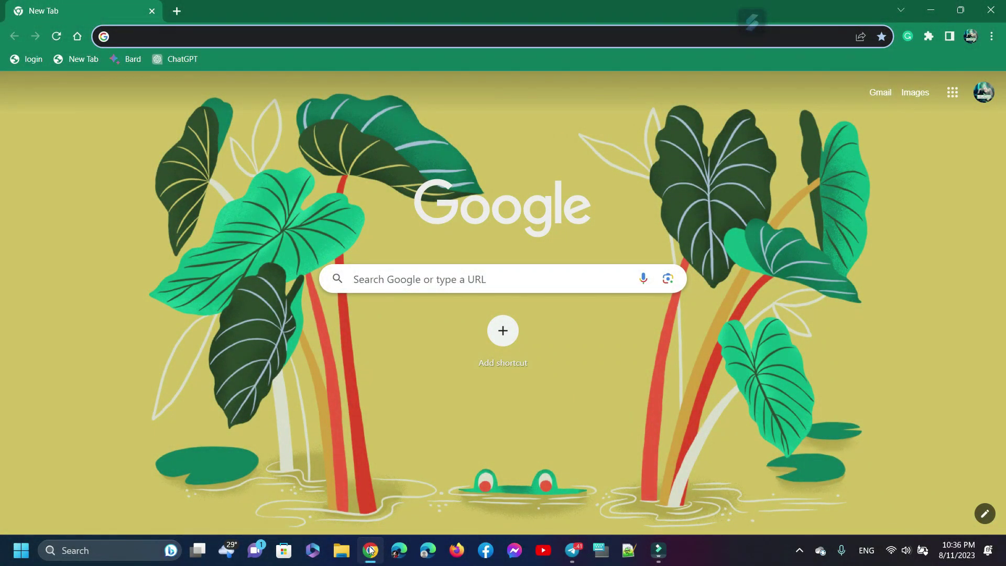
Step: Search Google for "Elevenlabs" and open the official elevenlabs.io site from the results
type("Elevenlabs")
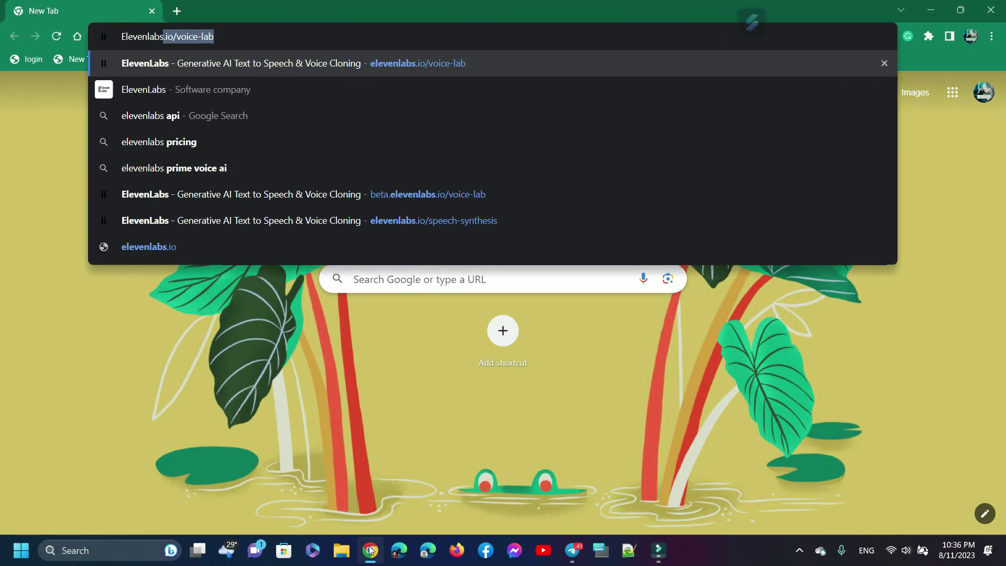
key("BackSpace")
key("Return")
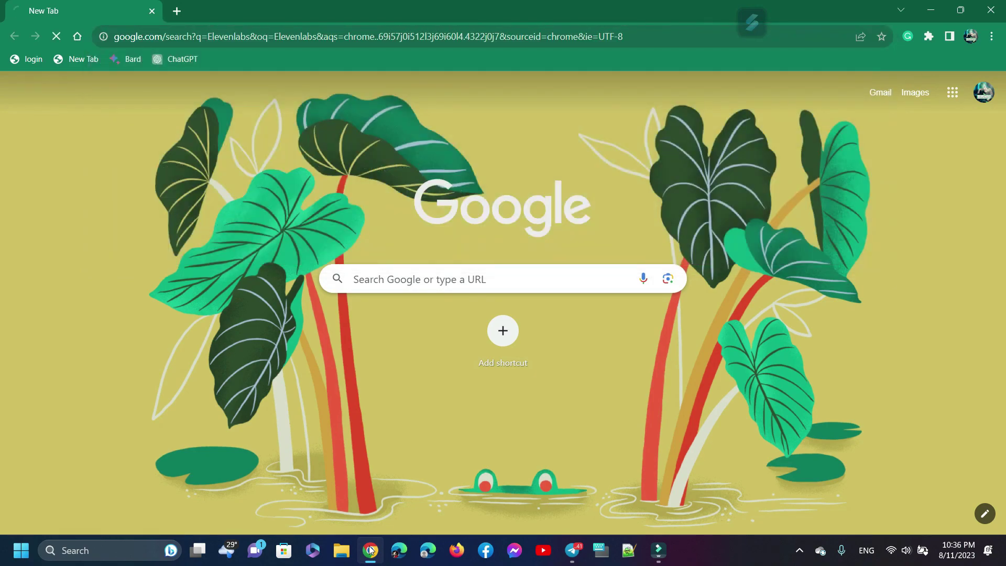
left_click_drag(84, 212, 218, 224)
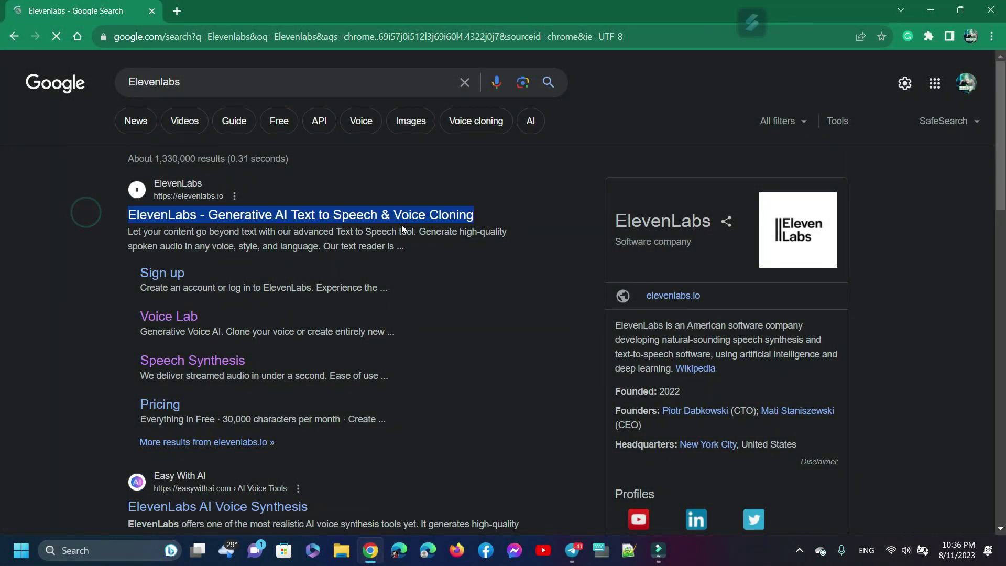
left_click(475, 265)
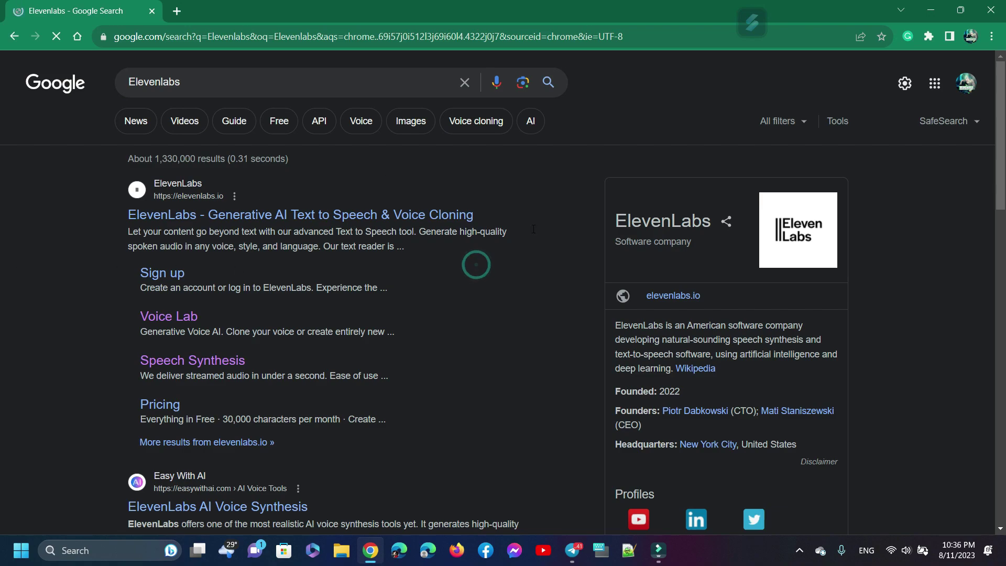
right_click(303, 217)
left_click(342, 232)
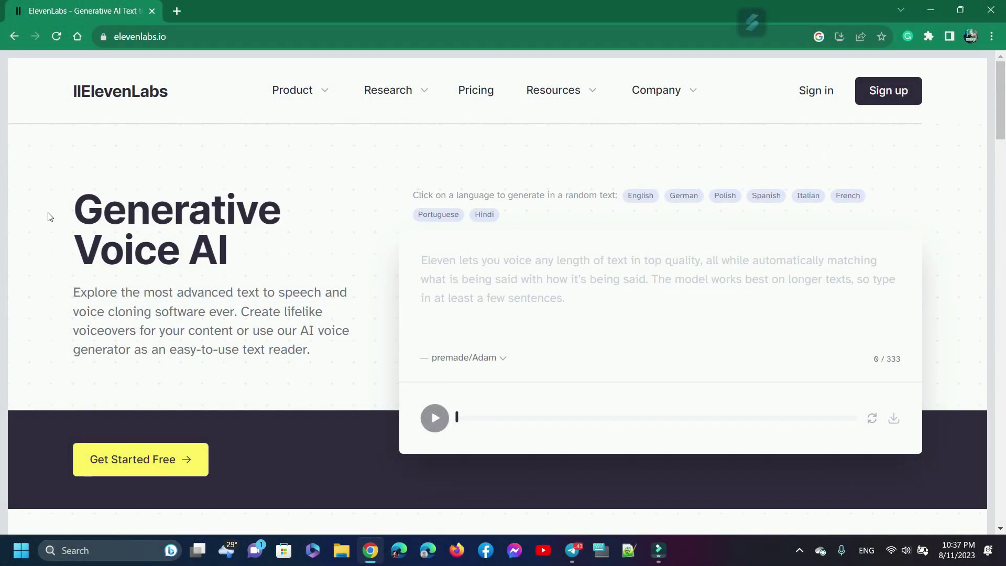
Step: Read the ElevenLabs homepage's Generative Voice AI introduction and its section on AI voice generator uses
left_click_drag(51, 213, 247, 254)
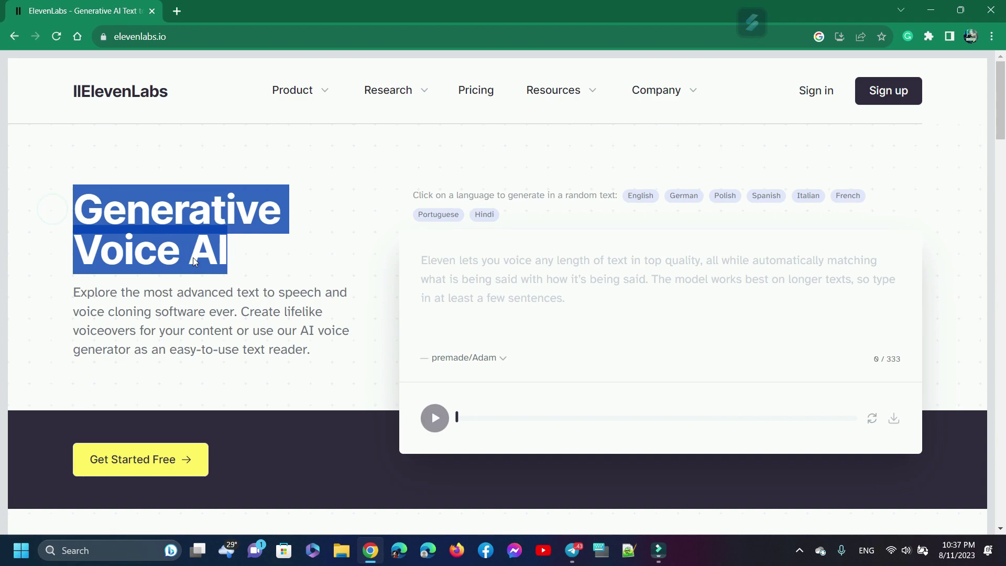
left_click(73, 265)
left_click_drag(66, 292, 354, 293)
left_click_drag(69, 312, 324, 311)
left_click_drag(71, 331, 360, 350)
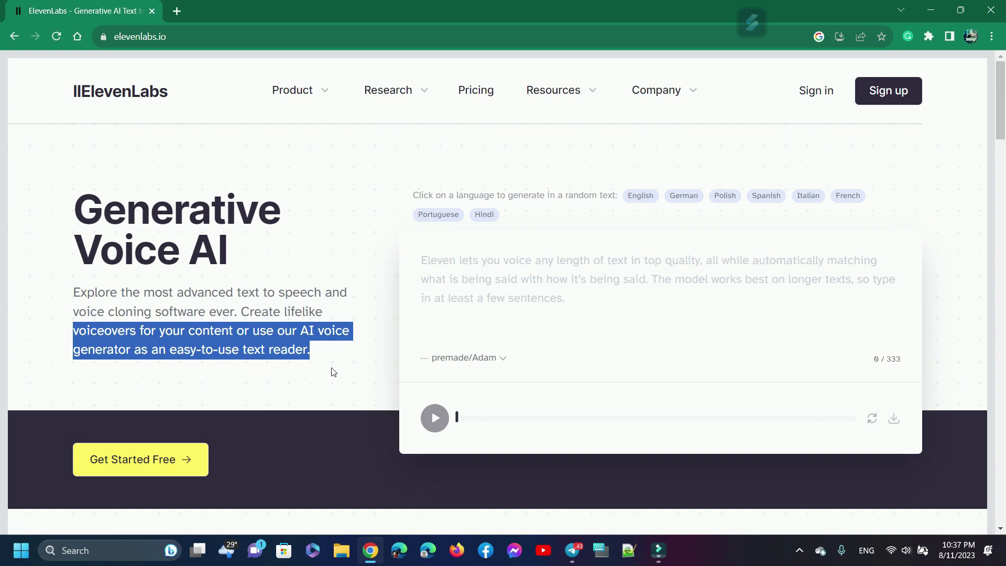
left_click(285, 385)
scroll(357, 408, "down", 7)
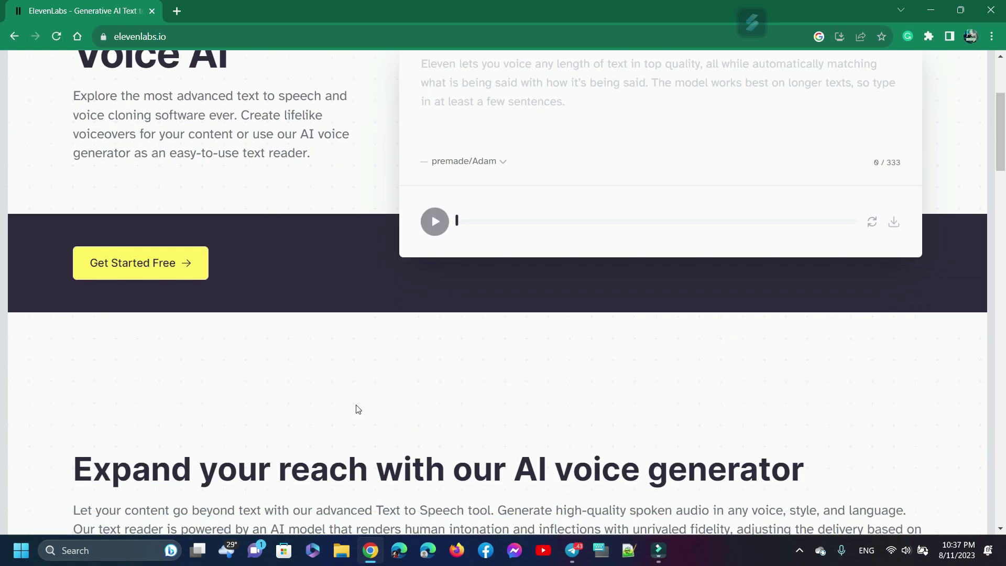
scroll(357, 409, "down", 3)
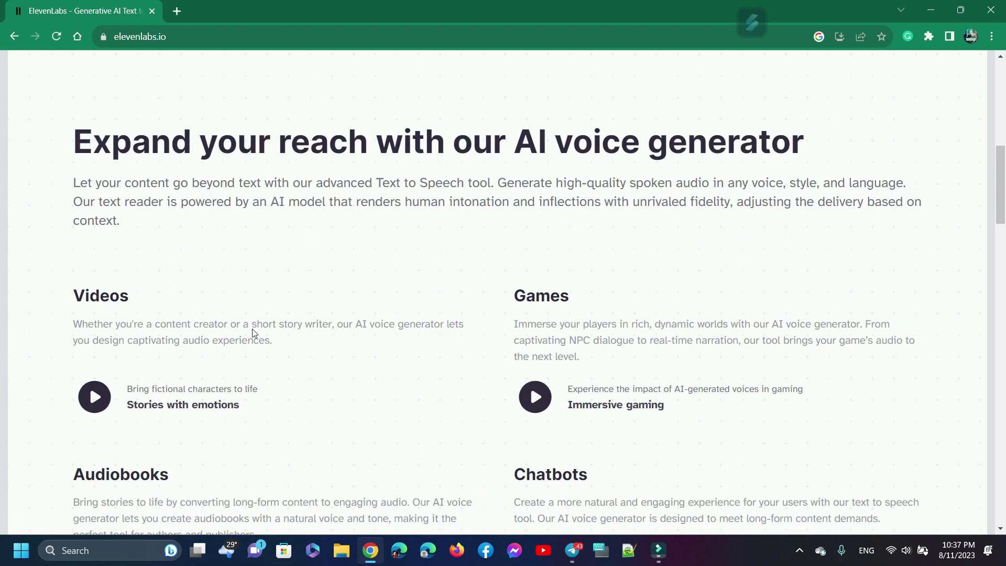
left_click_drag(35, 129, 777, 198)
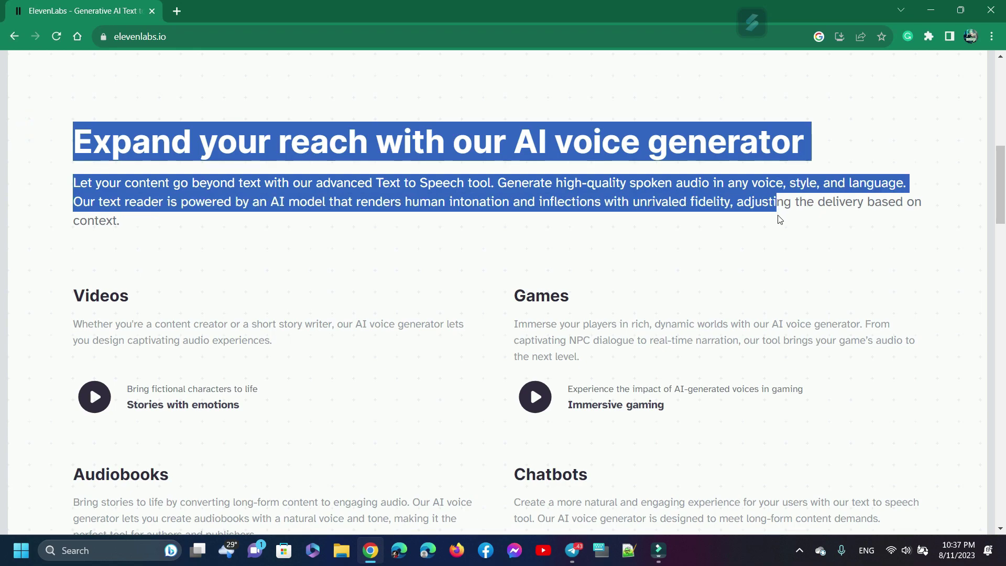
left_click_drag(780, 220, 779, 219)
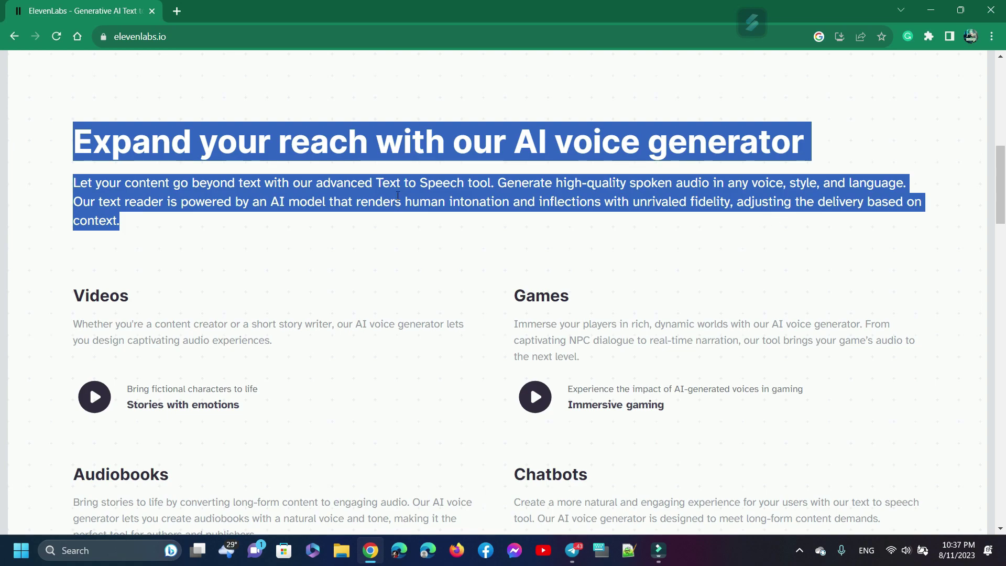
left_click(404, 159)
scroll(402, 214, "down", 5)
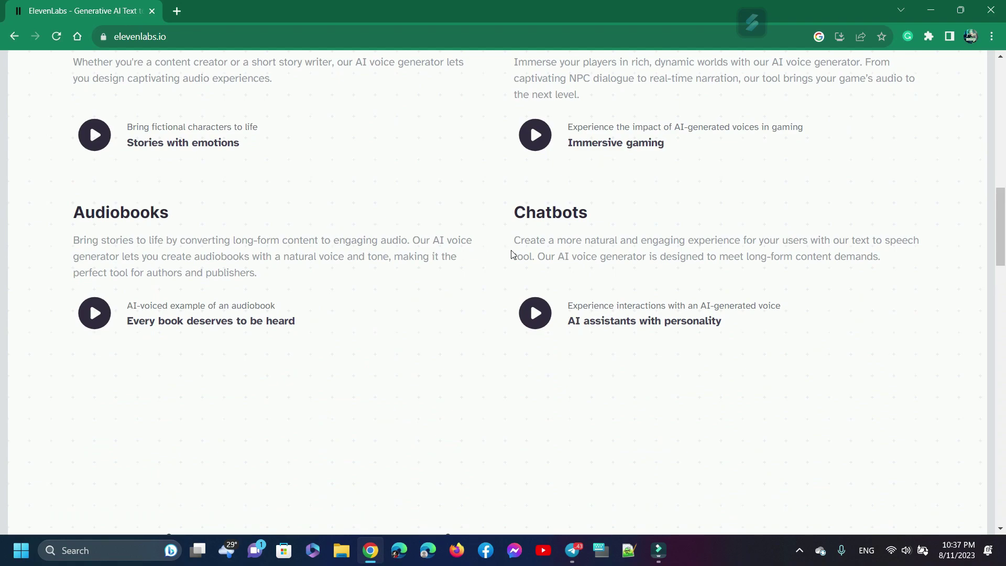
scroll(519, 257, "up", 15)
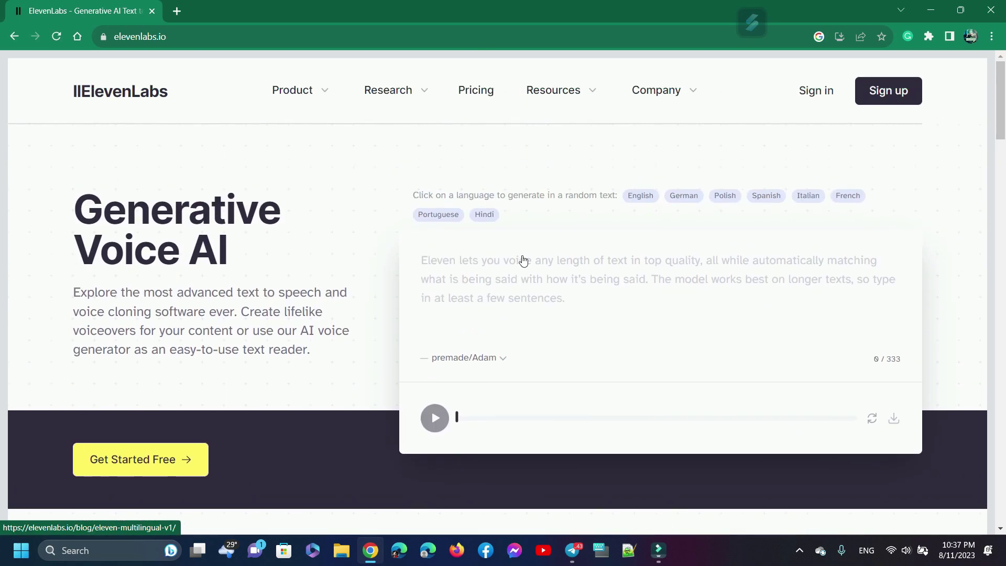
Step: Sign in to the ElevenLabs account
left_click(315, 94)
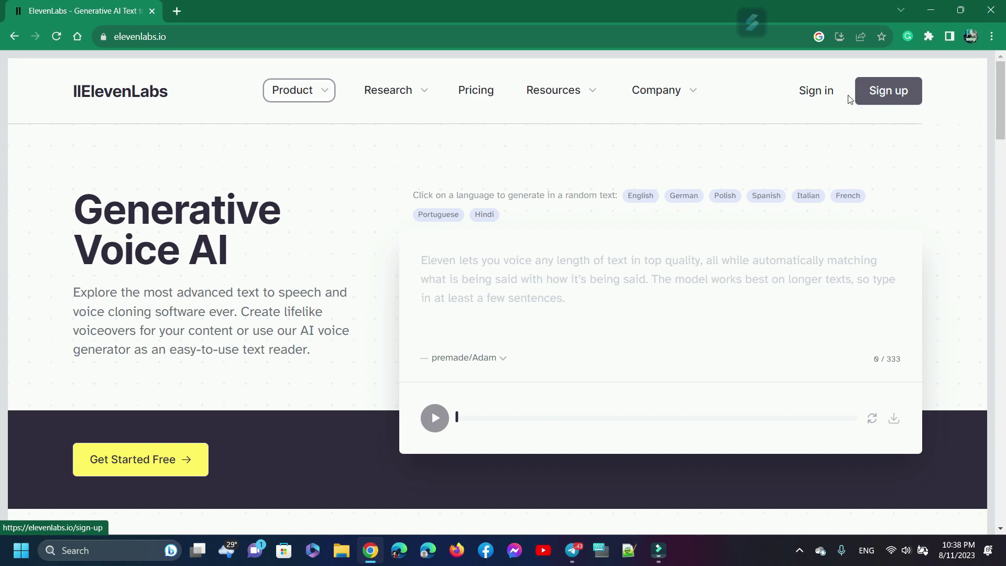
left_click(810, 93)
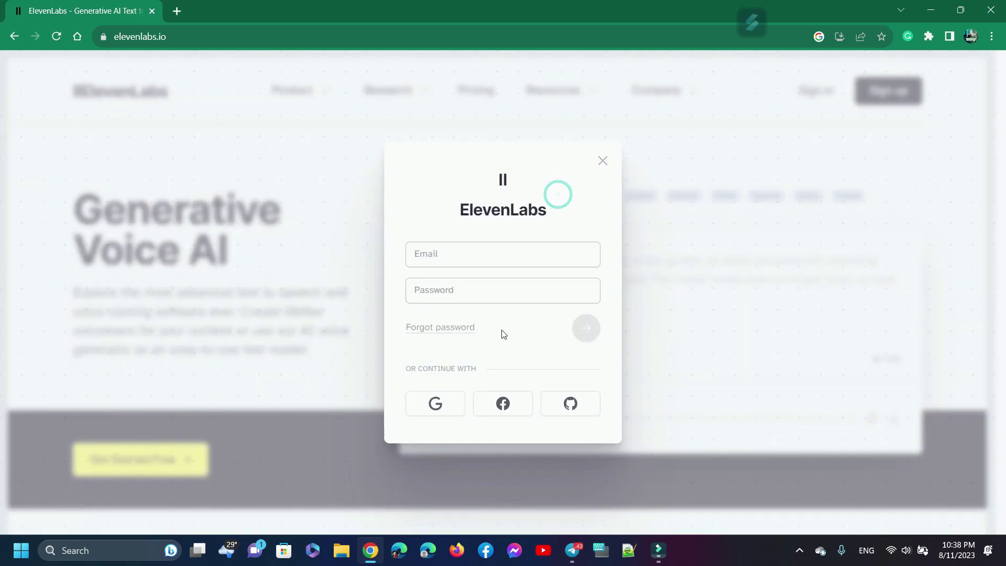
left_click(602, 160)
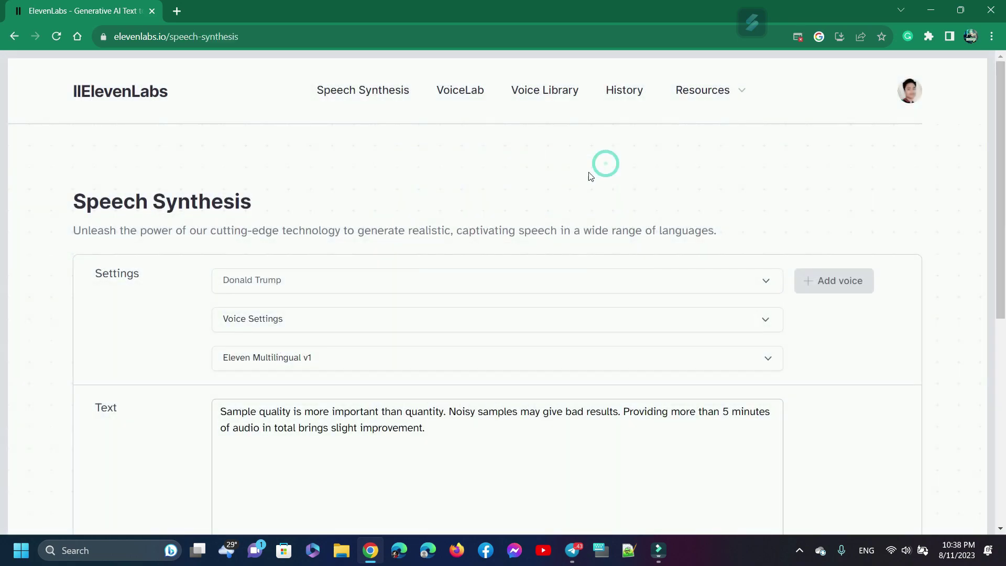
Step: Open the account's subscription page and examine what the Free, Starter and Creator plans include
left_click(910, 90)
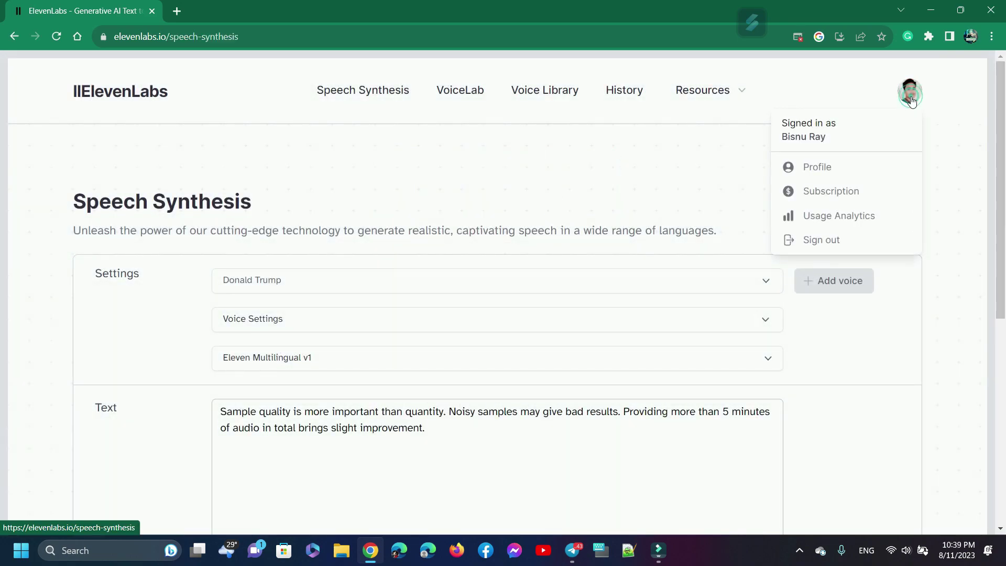
left_click(837, 181)
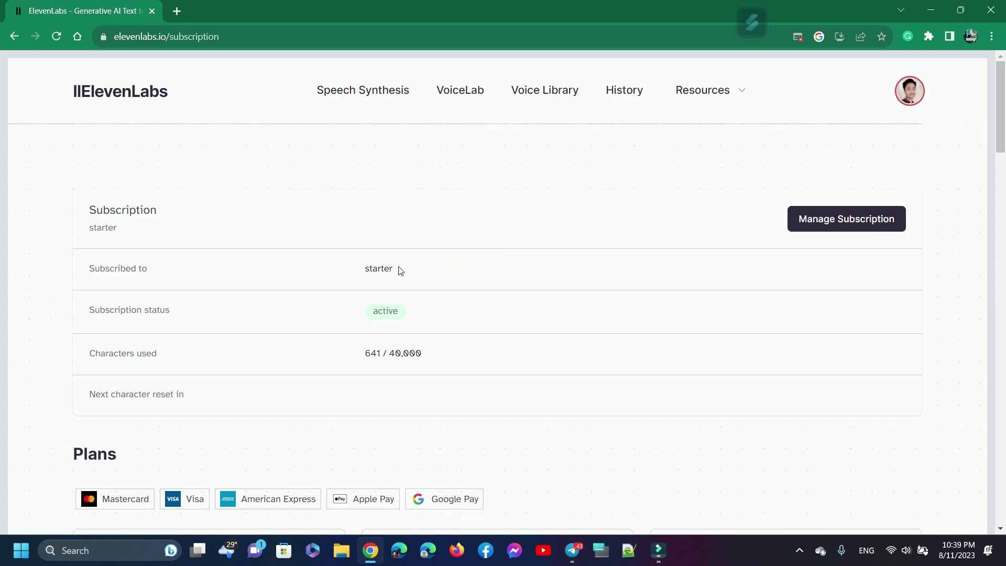
scroll(400, 269, "down", 7)
mouse_move(90, 201)
left_mouse_down()
mouse_move(120, 204)
mouse_move(74, 193)
left_mouse_up()
left_click(197, 219)
scroll(168, 347, "down", 1)
scroll(164, 355, "down", 1)
left_click_drag(110, 326, 303, 327)
left_click(112, 341)
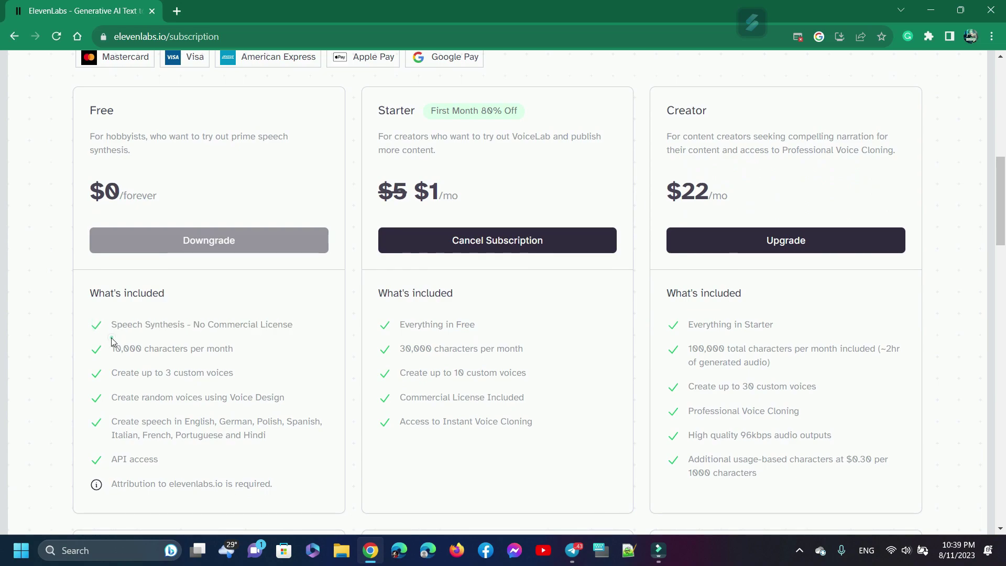
left_click_drag(108, 350, 242, 350)
left_click(214, 366)
left_click_drag(118, 371, 233, 373)
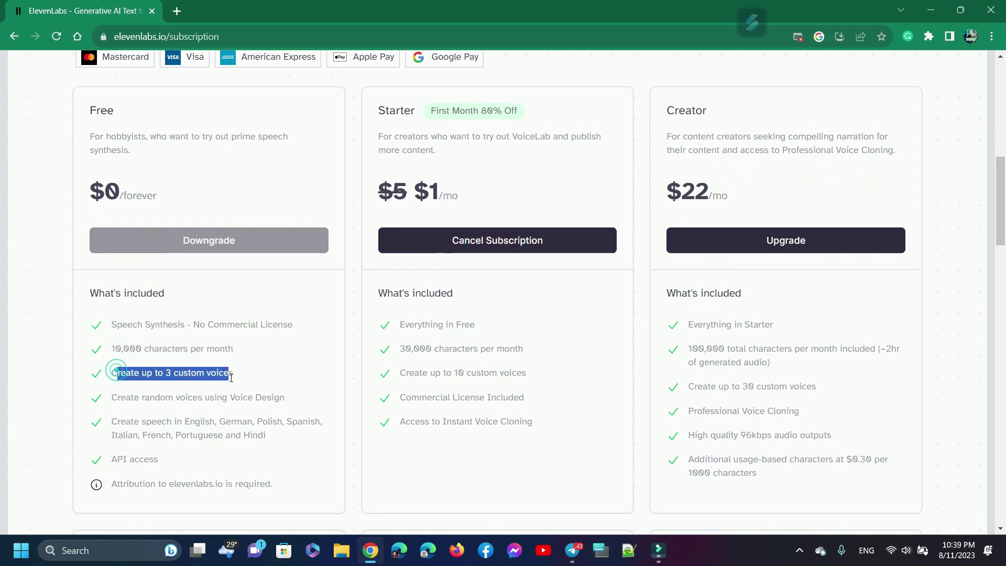
left_click(205, 370)
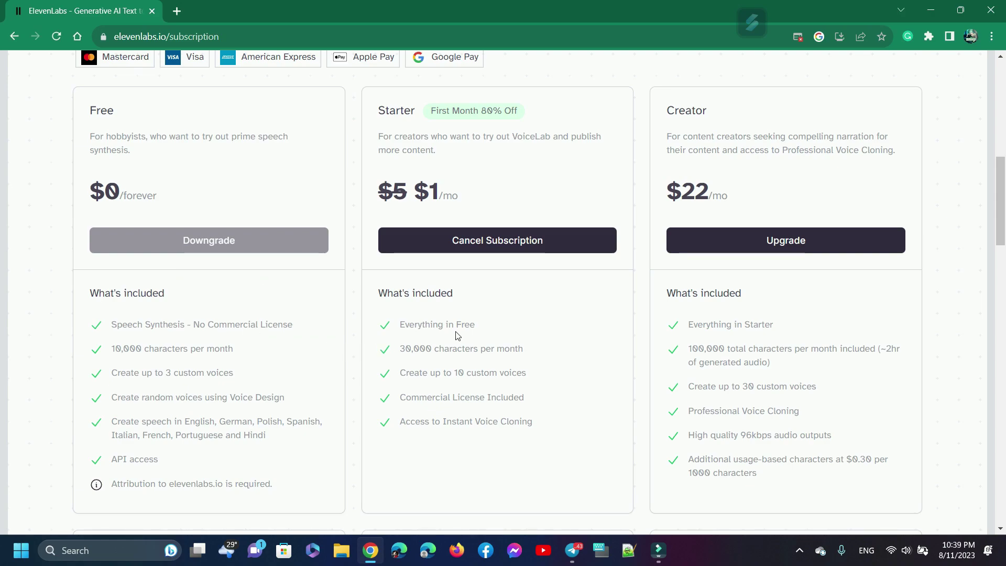
scroll(397, 392, "up", 10)
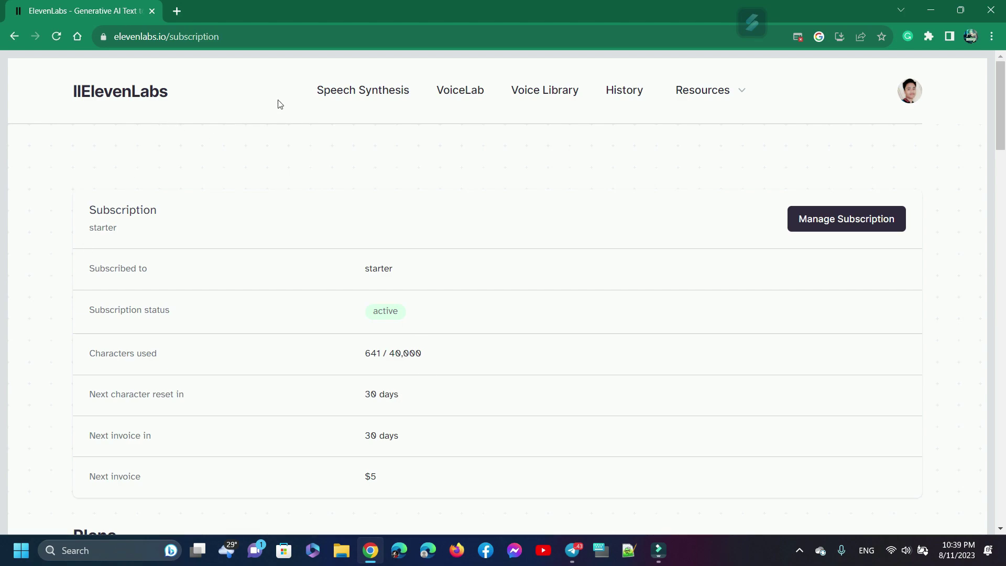
Step: Open VoiceLab and review its description and the existing Priyanka Chopra, Obama and Donald Trump voices
left_click(463, 94)
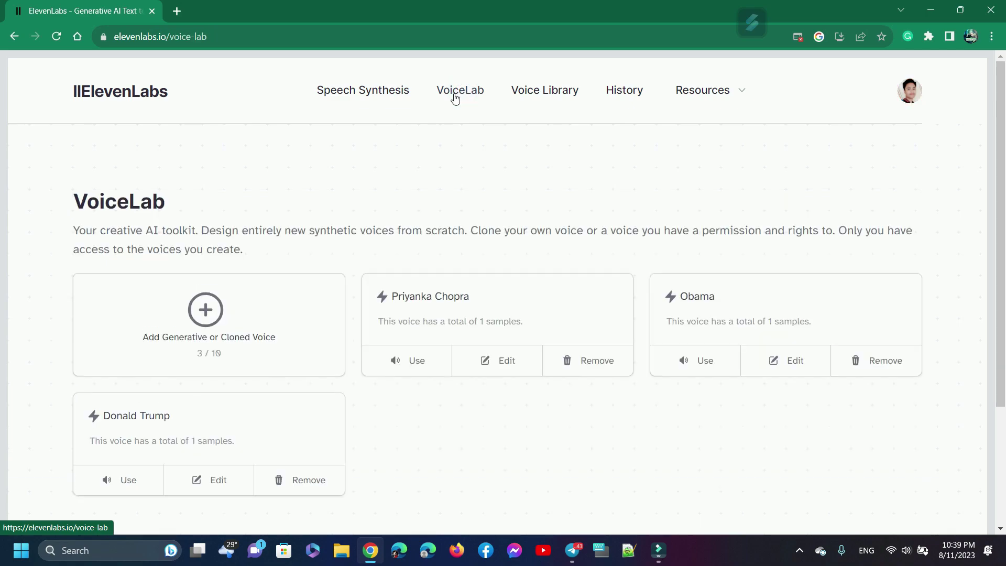
left_click_drag(62, 207, 193, 204)
left_click(24, 215)
left_click_drag(54, 231, 924, 246)
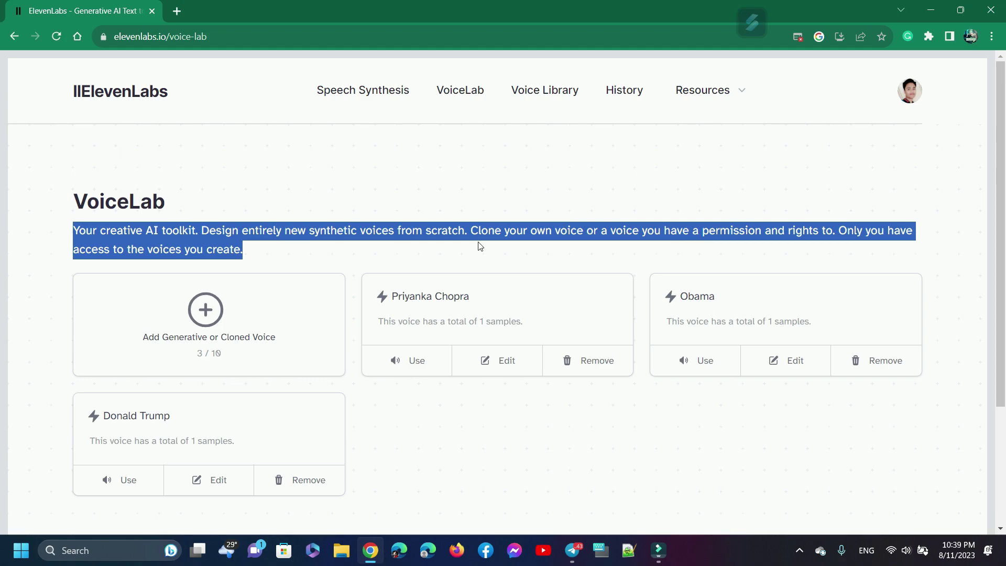
left_click(379, 241)
left_click_drag(376, 301, 483, 298)
left_click(422, 249)
left_click_drag(673, 299, 732, 299)
left_click(569, 226)
left_click_drag(97, 415, 175, 414)
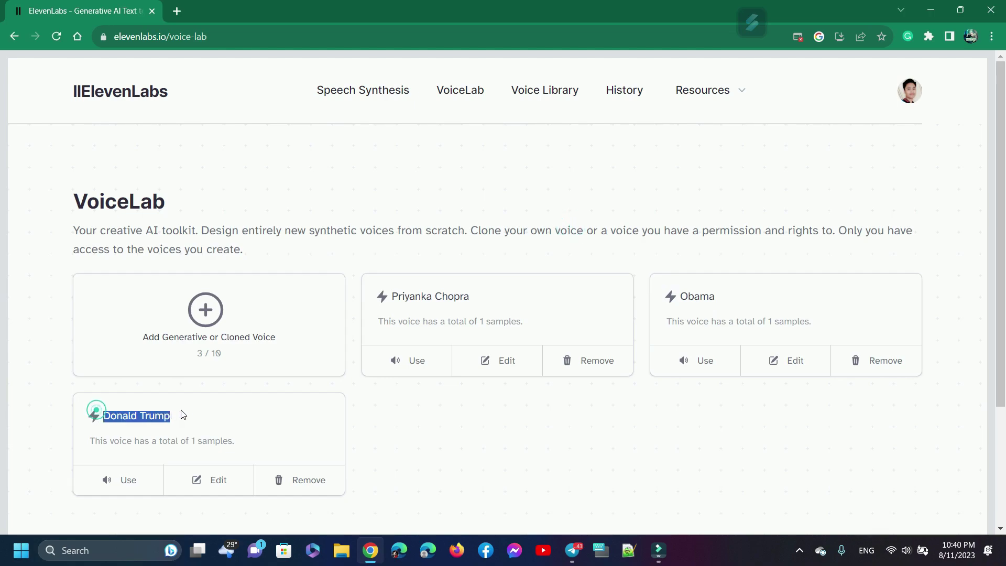
left_click(180, 226)
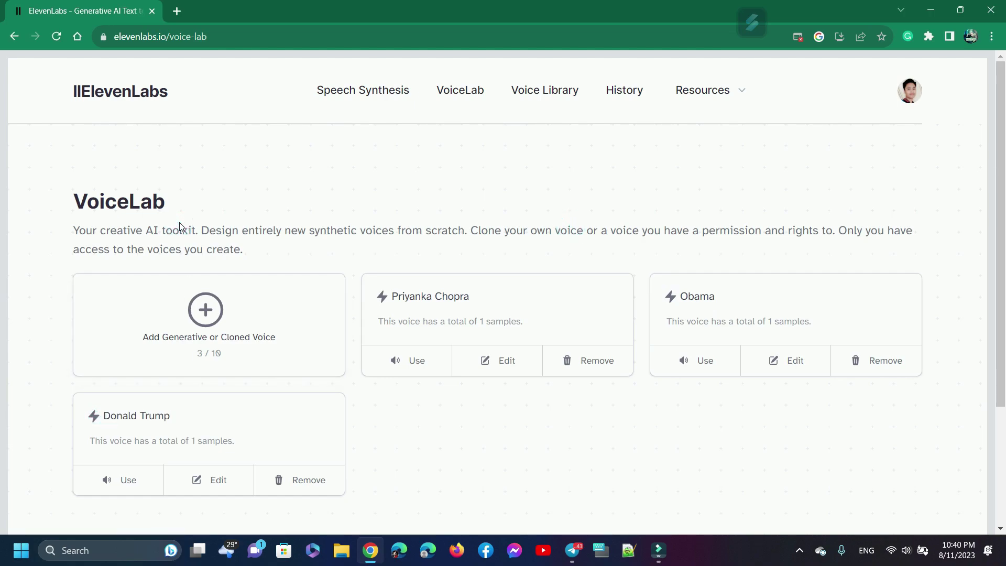
Step: Start adding a generative or cloned voice in VoiceLab and choose Instant Voice Cloning as its type
left_click(123, 318)
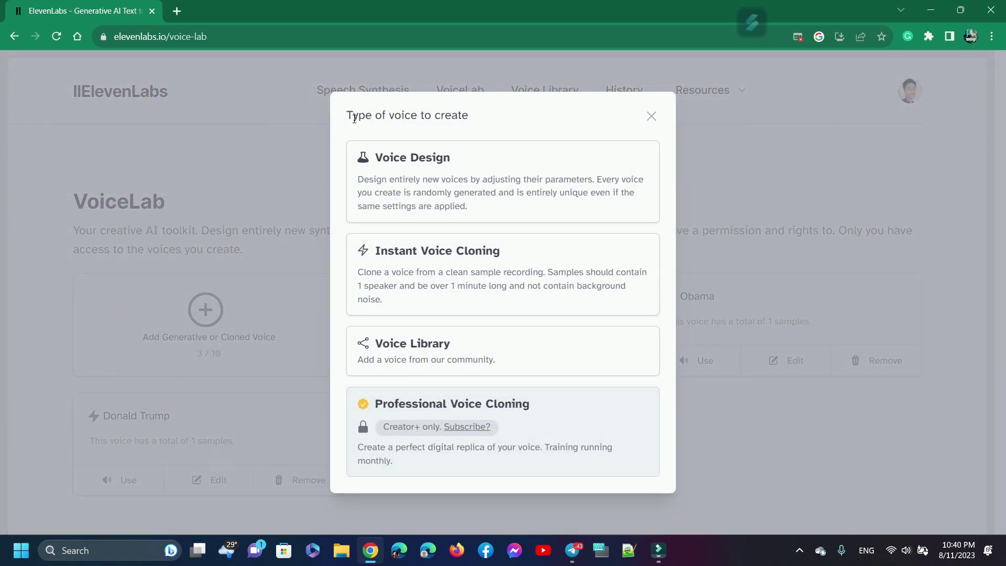
left_click_drag(341, 115, 492, 118)
left_click(426, 134)
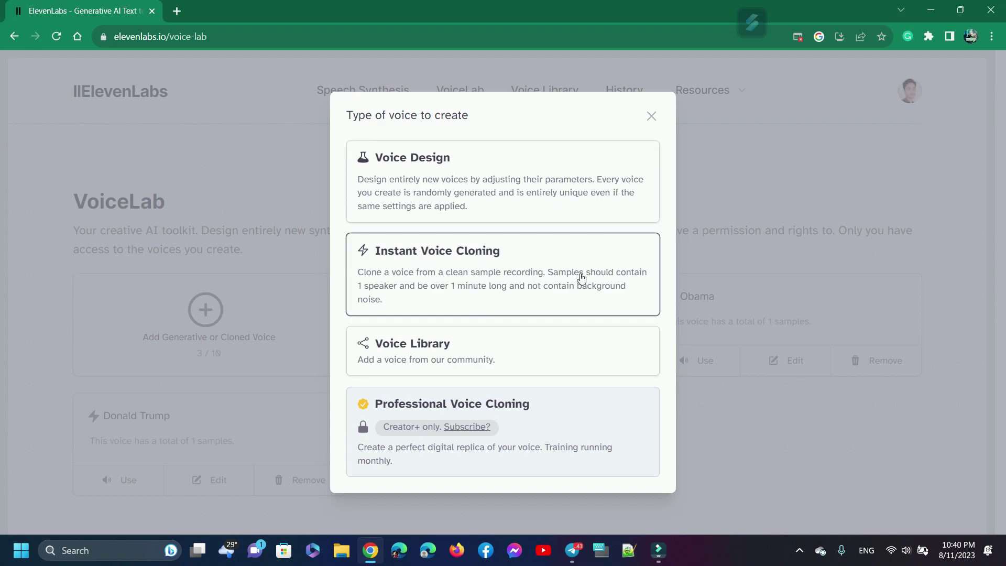
left_click(531, 254)
left_click(452, 113)
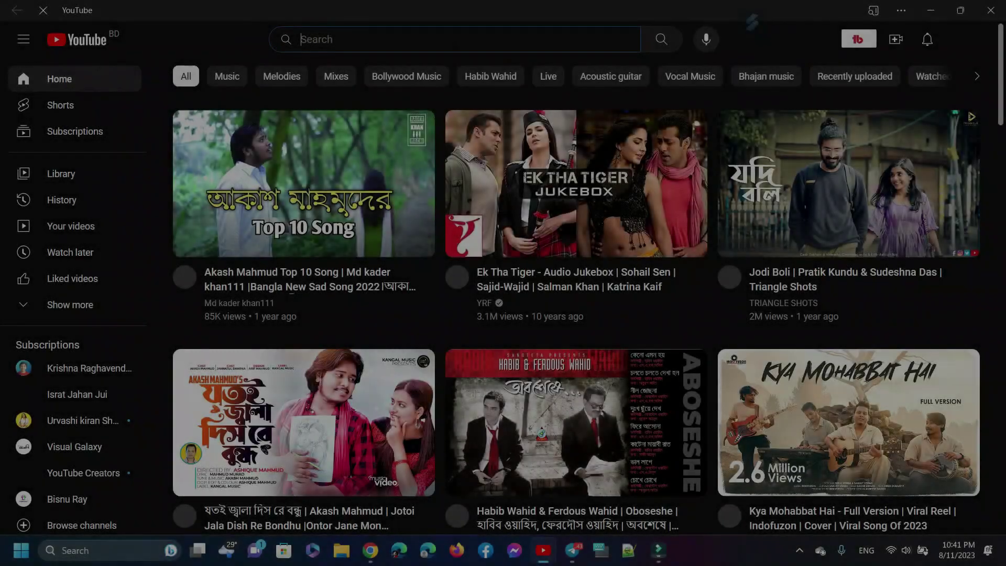
Step: Switch to YouTube, search for "Donald Tramp Interview" and look over the Forbes Breaking News Trump video's page
type("D")
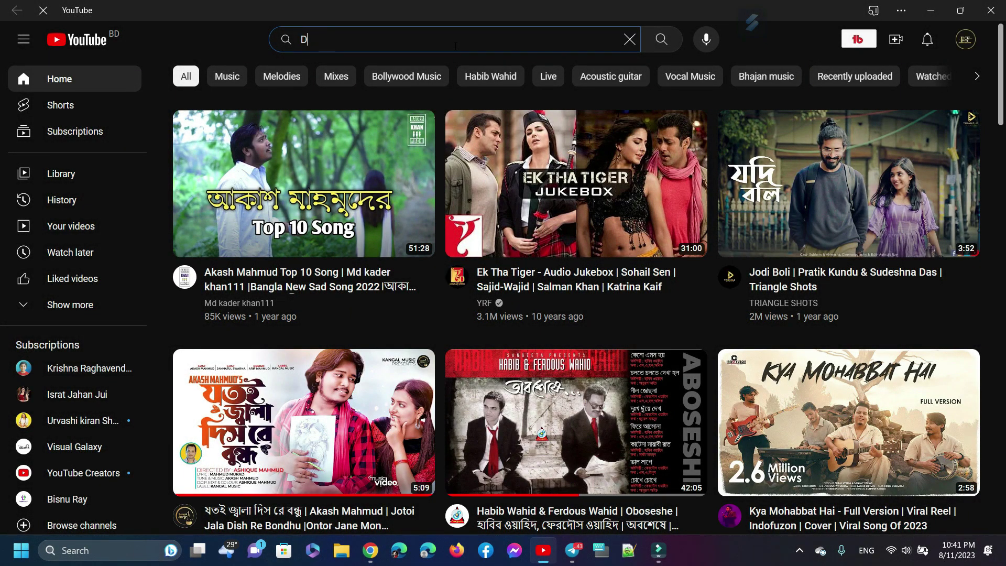
type("onald Tramp ")
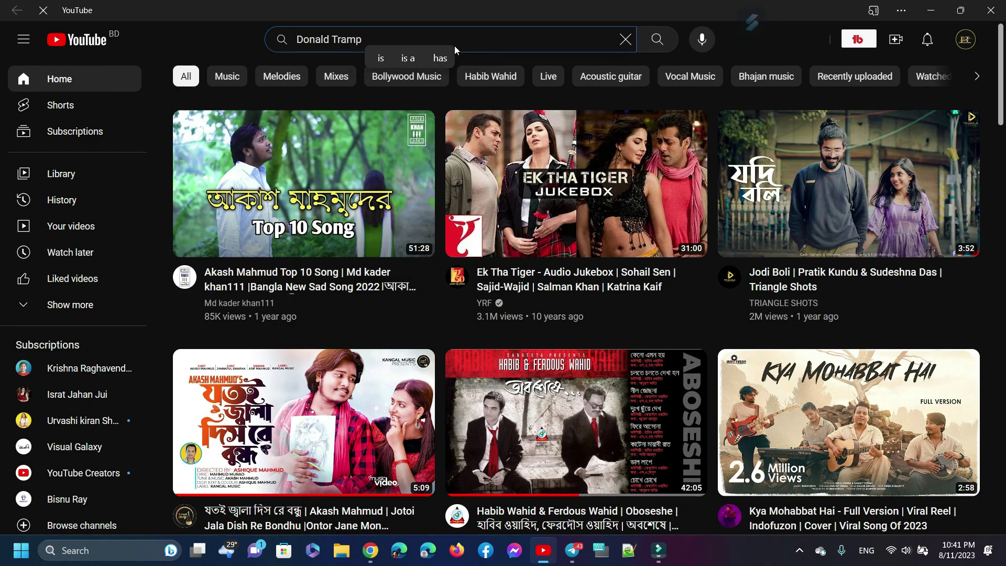
type("Inter")
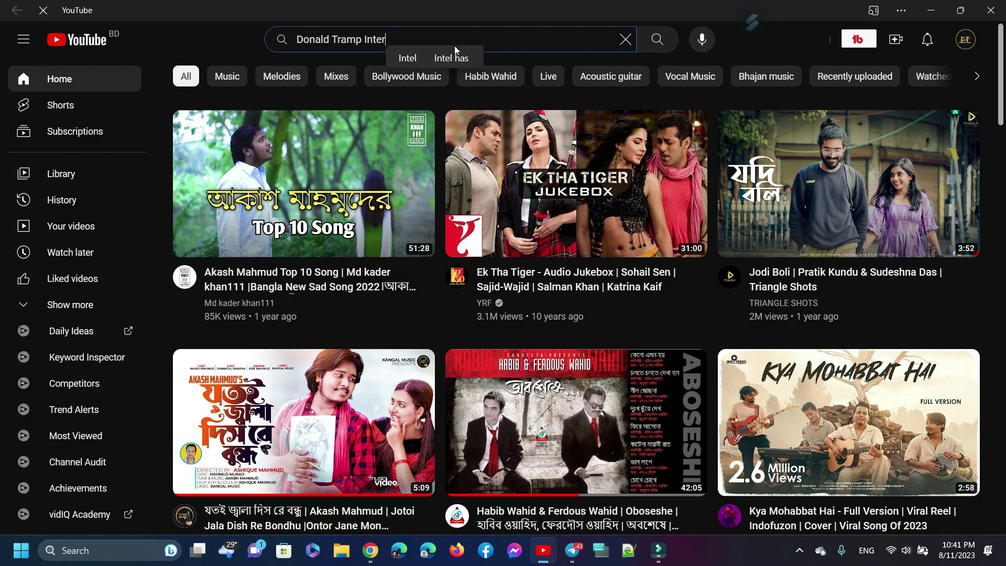
type("view")
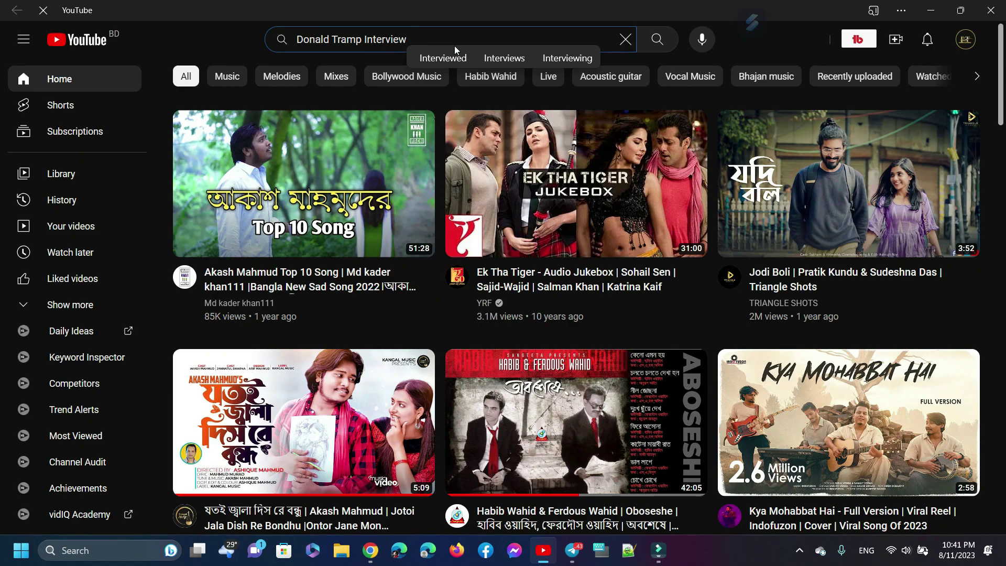
key("Return")
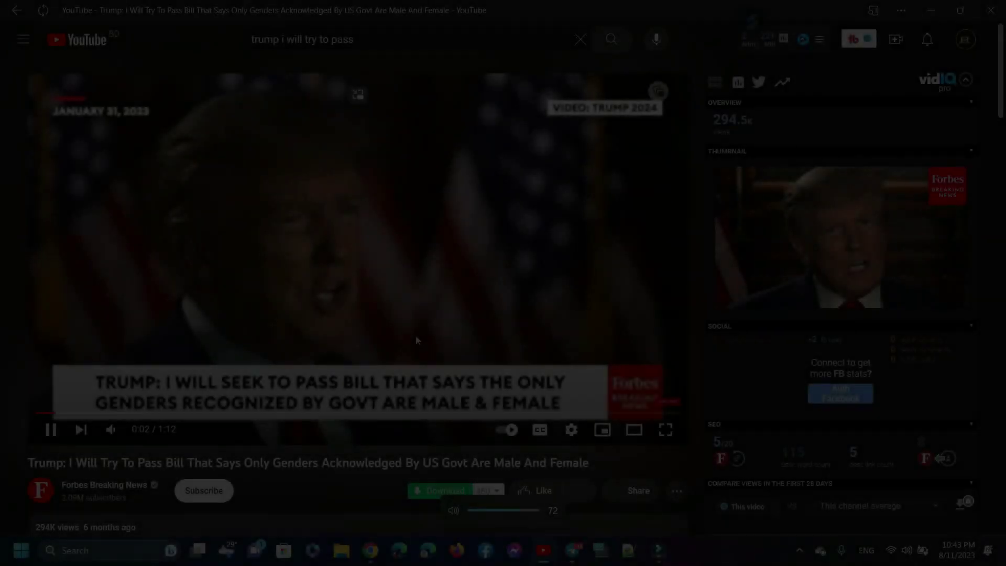
scroll(418, 339, "up", 2)
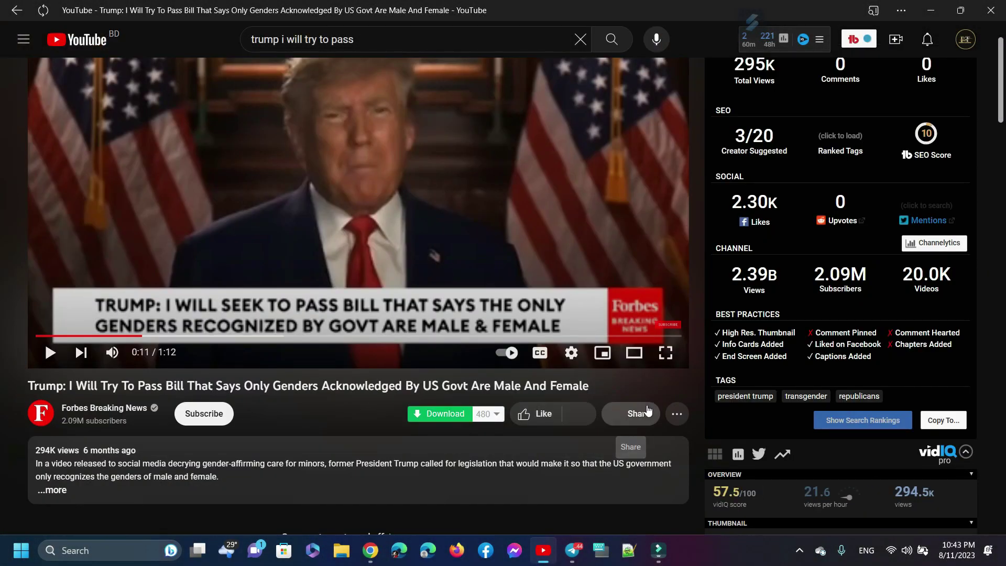
Step: Copy the Forbes Breaking News Trump video's share link and open the YtMp3 converter through a browser search for "yt video to mp3"
left_click(648, 411)
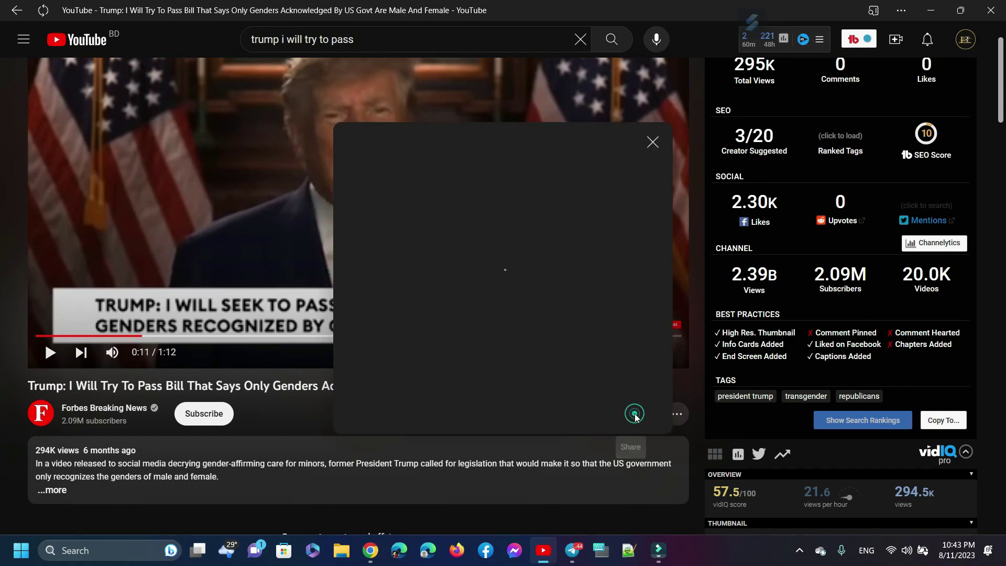
left_click(631, 350)
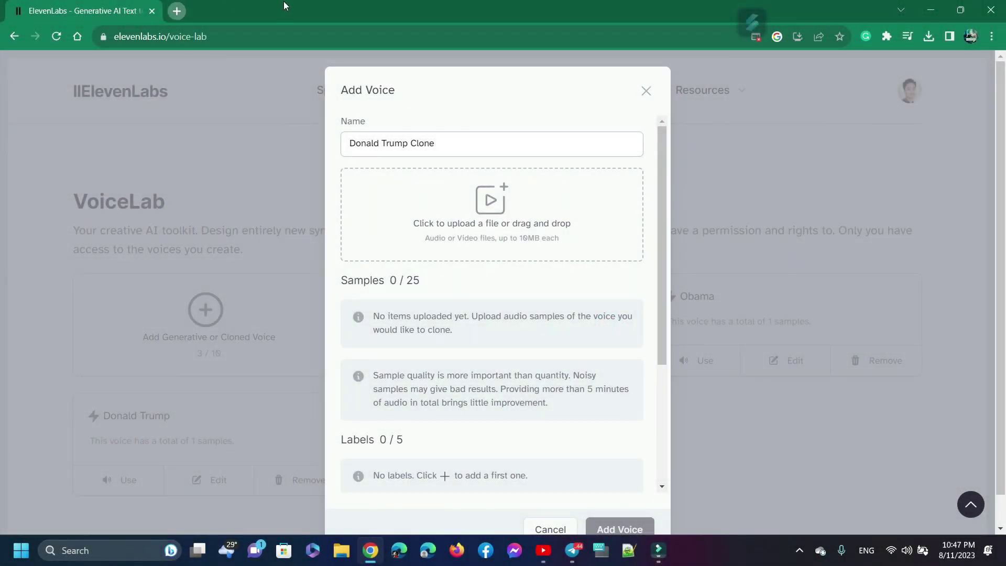
key("ctrl+t")
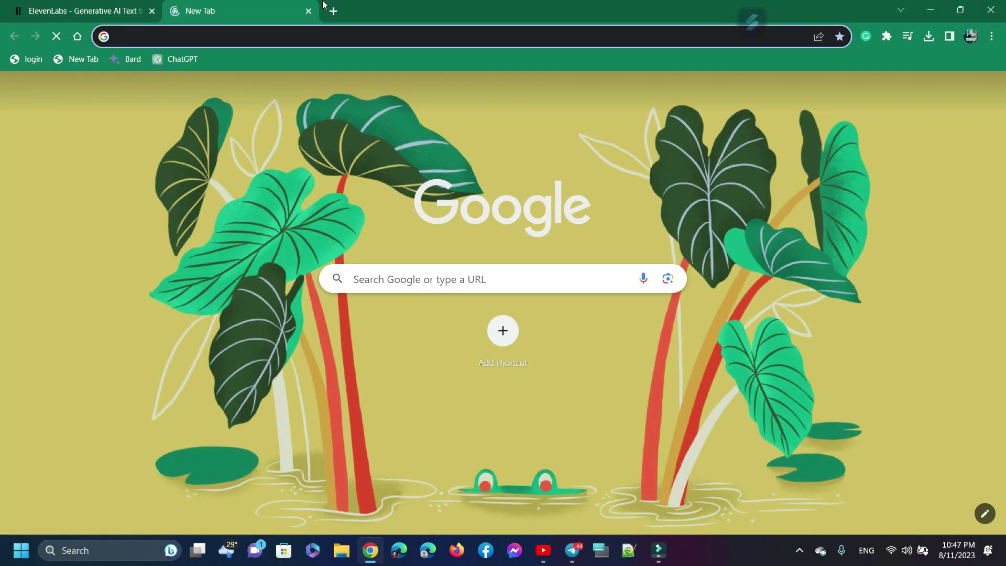
type("yt video to mp3")
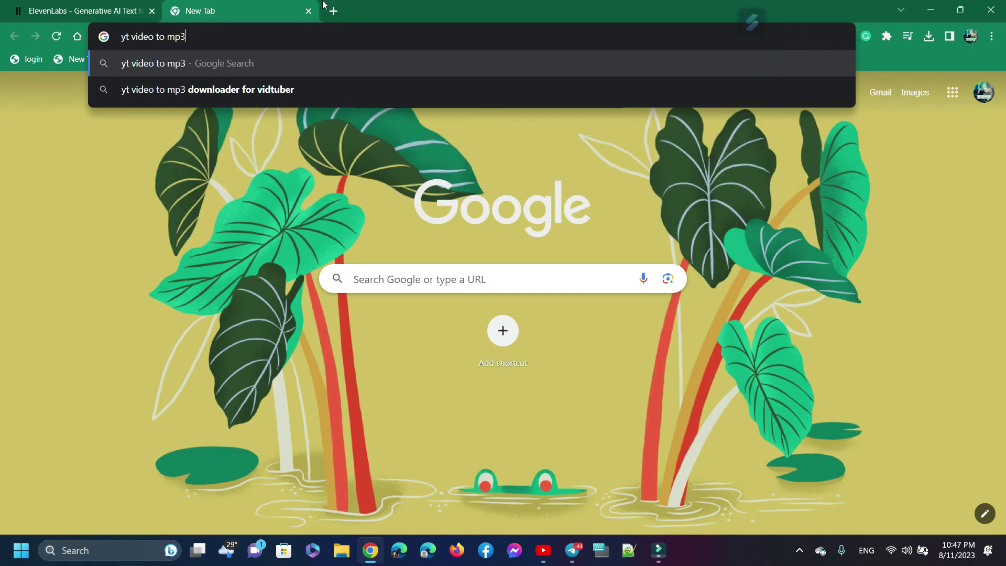
key("Return")
scroll(283, 285, "down", 5)
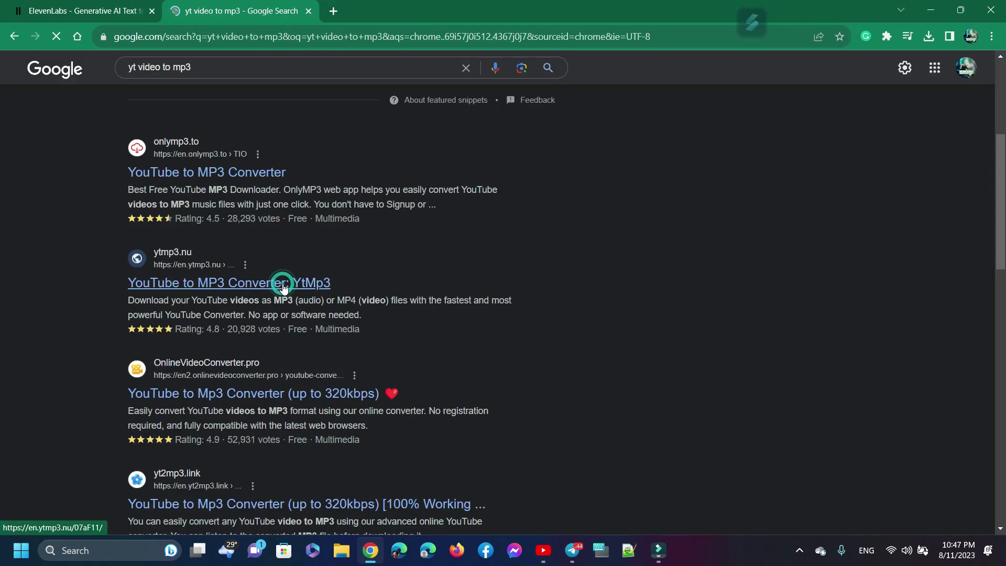
left_click(283, 284)
Step: Paste the copied video link into YtMp3, convert it to MP3, download the file and close the converter and redirect pages
left_click(381, 224)
key("super+v")
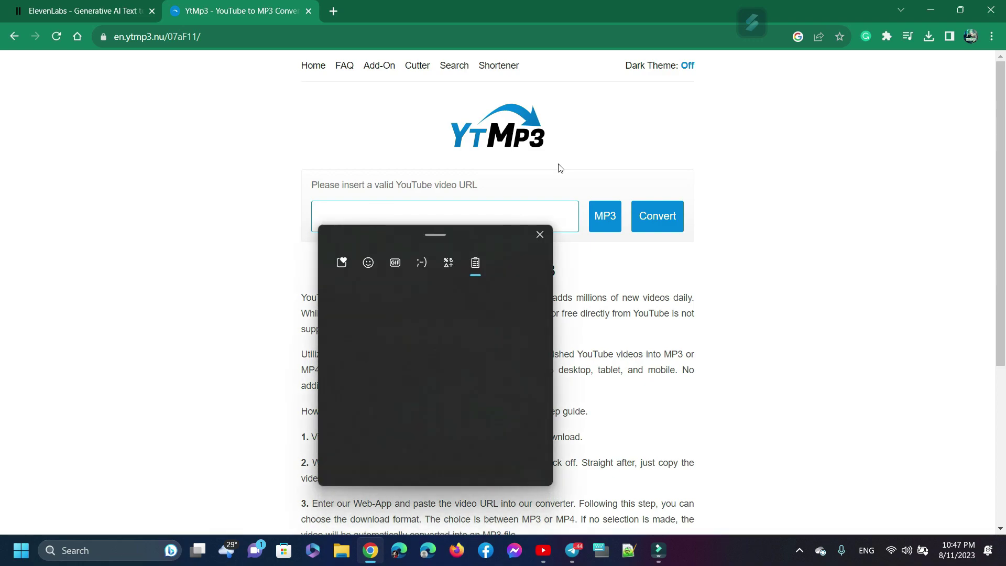
left_click(408, 345)
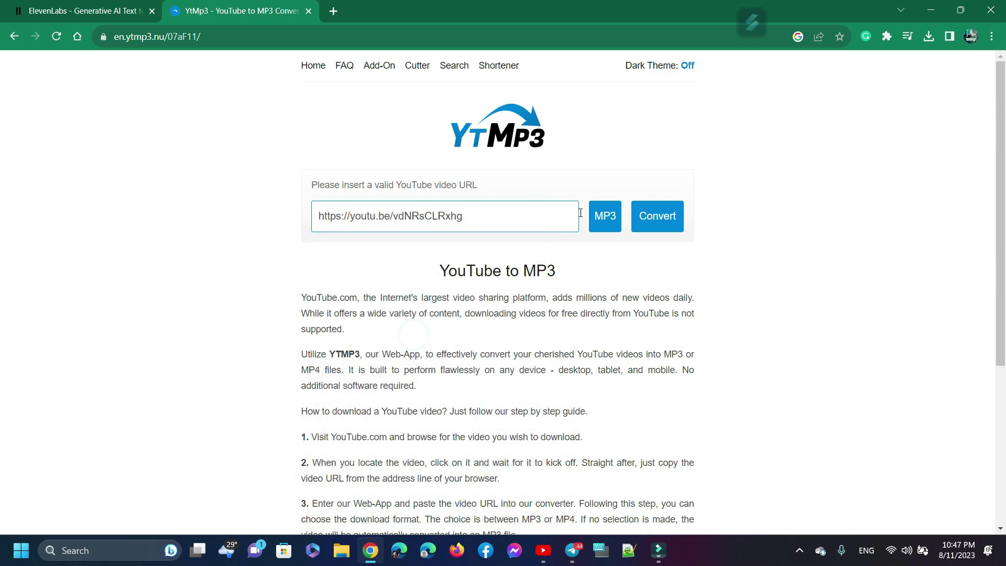
left_click(669, 215)
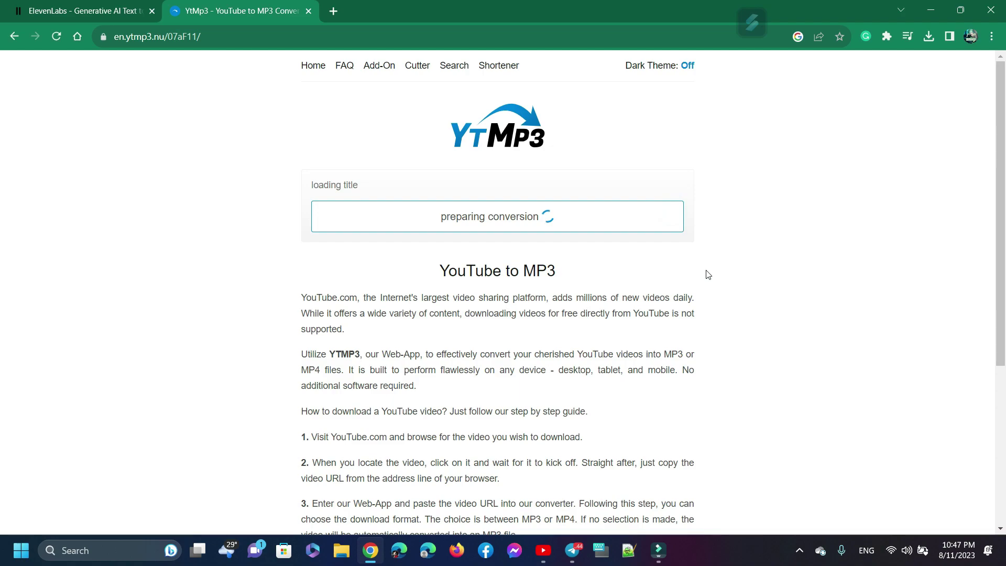
left_click(923, 36)
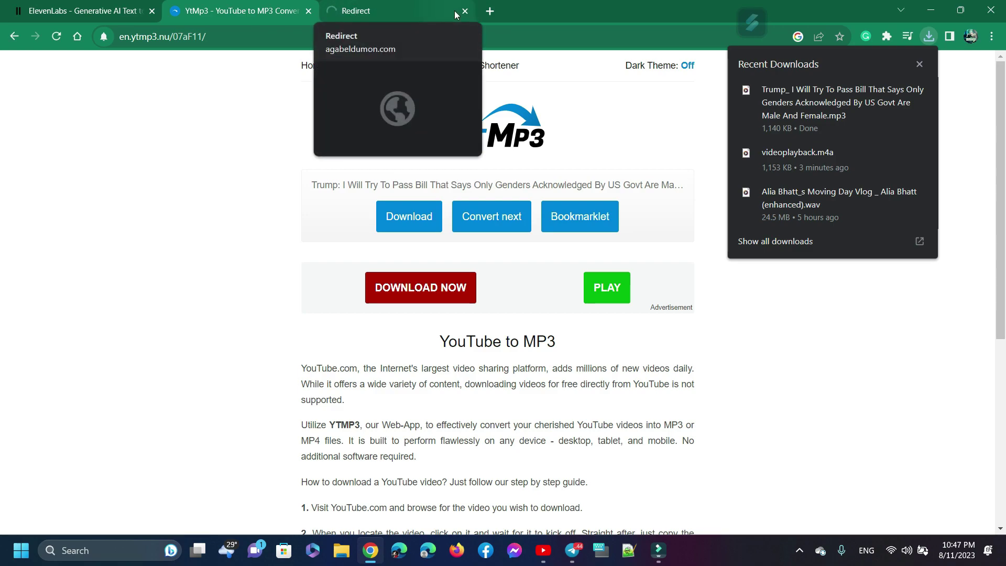
middle_click(355, 21)
left_click(310, 11)
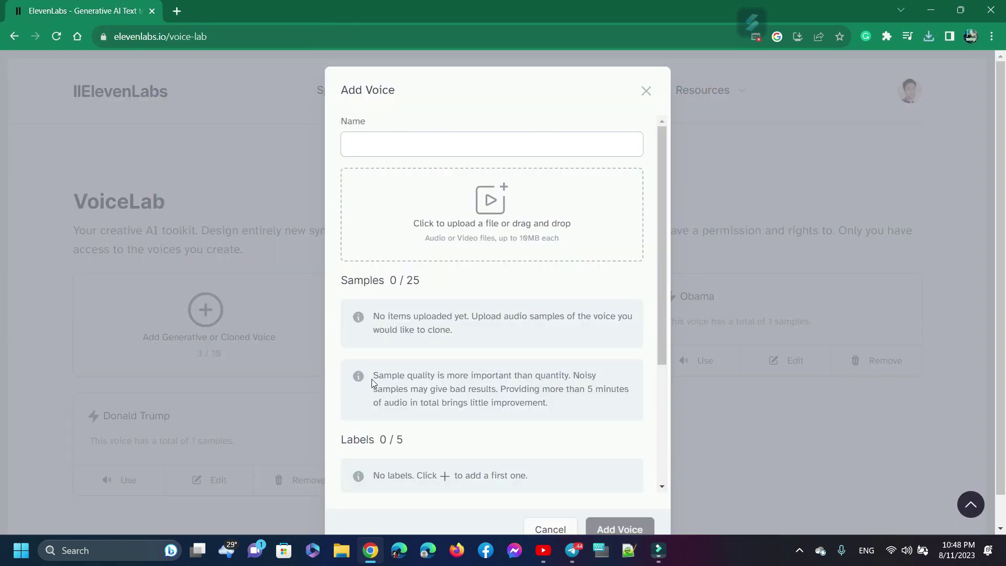
Step: Read the note on sample quality, then search for "adobe enhance audio" and open Adobe Podcast's Enhance Speech page
left_click_drag(375, 375, 599, 411)
left_click(506, 390)
key("ctrl+t")
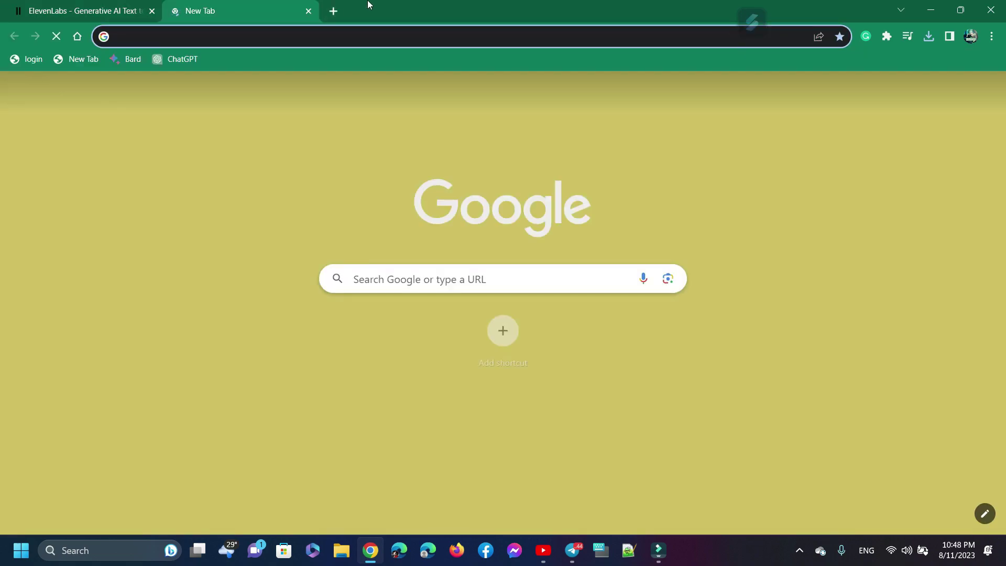
type("adobe")
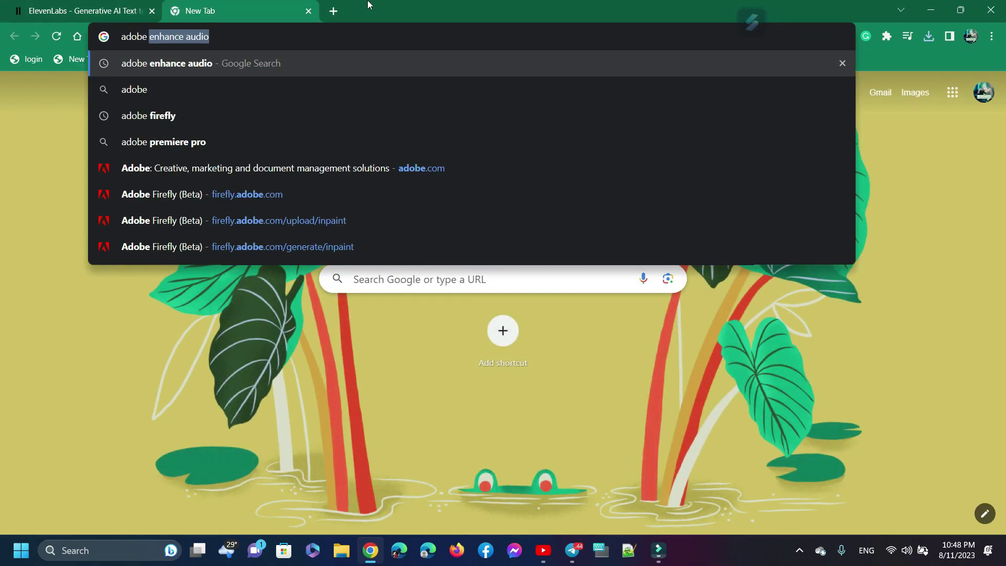
key("ctrl+a")
key("Return")
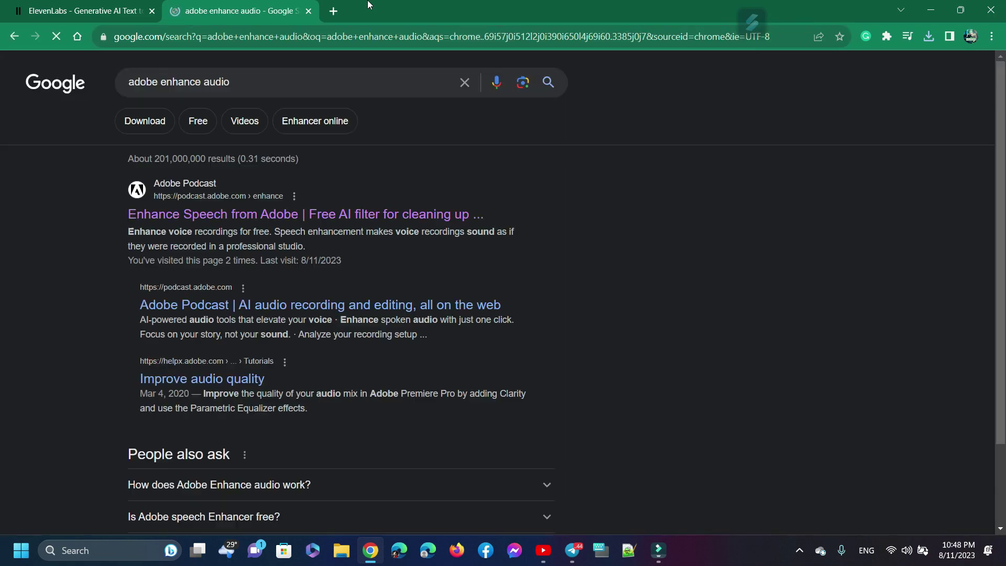
left_click(215, 214)
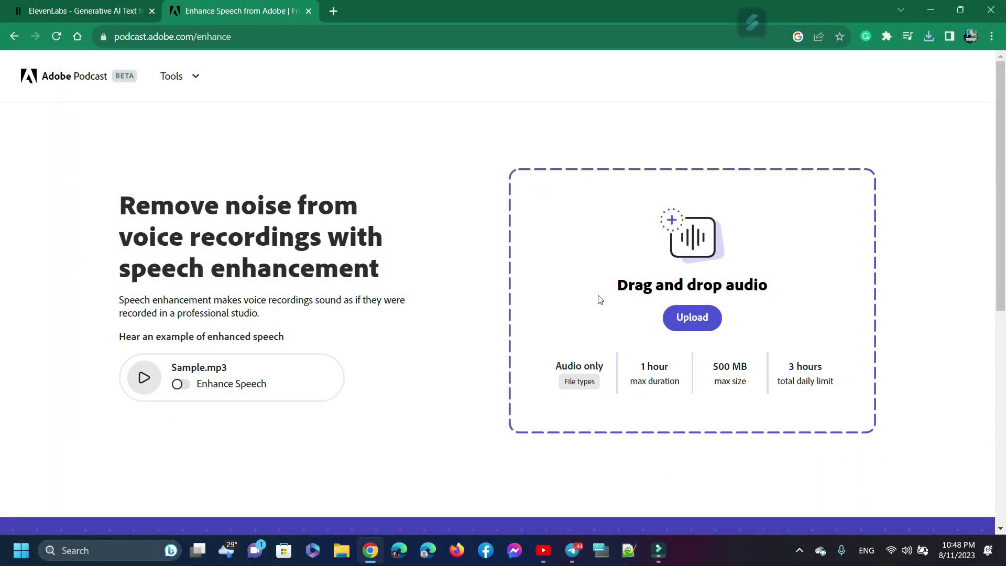
Step: Upload the downloaded Trump MP3 from the recent downloads to Adobe Podcast for speech enhancement
left_click_drag(598, 297, 815, 290)
left_click(703, 110)
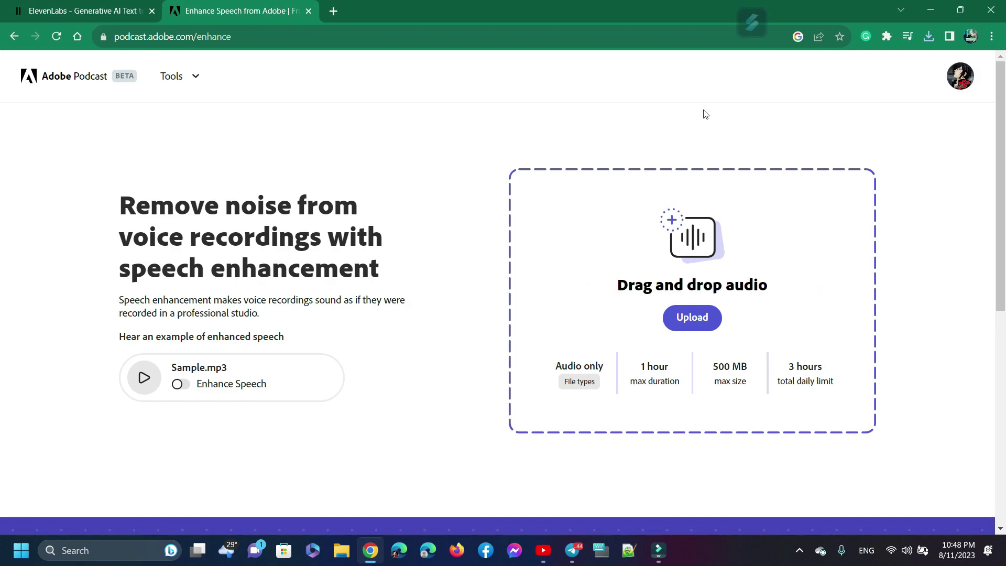
left_click(929, 38)
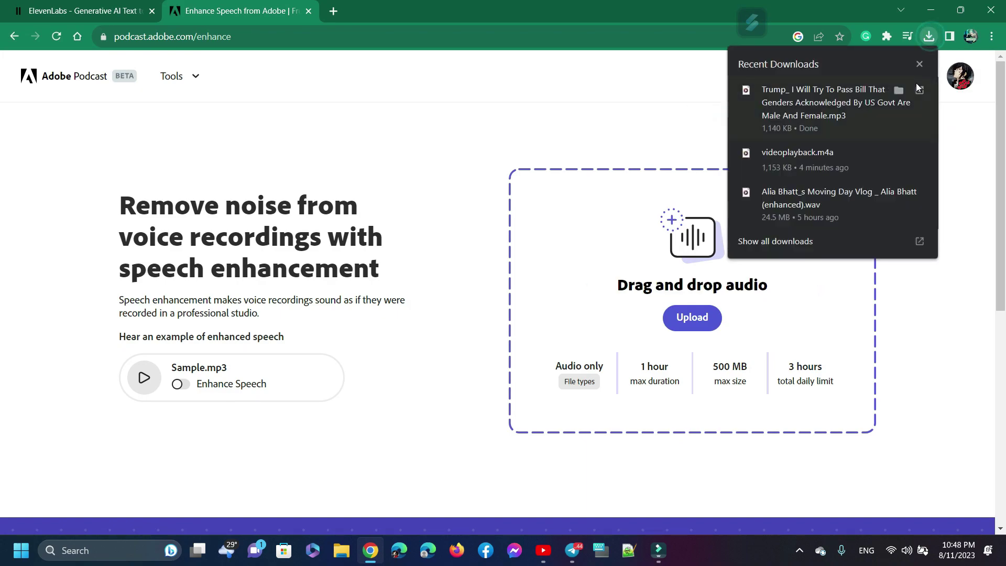
left_click_drag(870, 102, 582, 236)
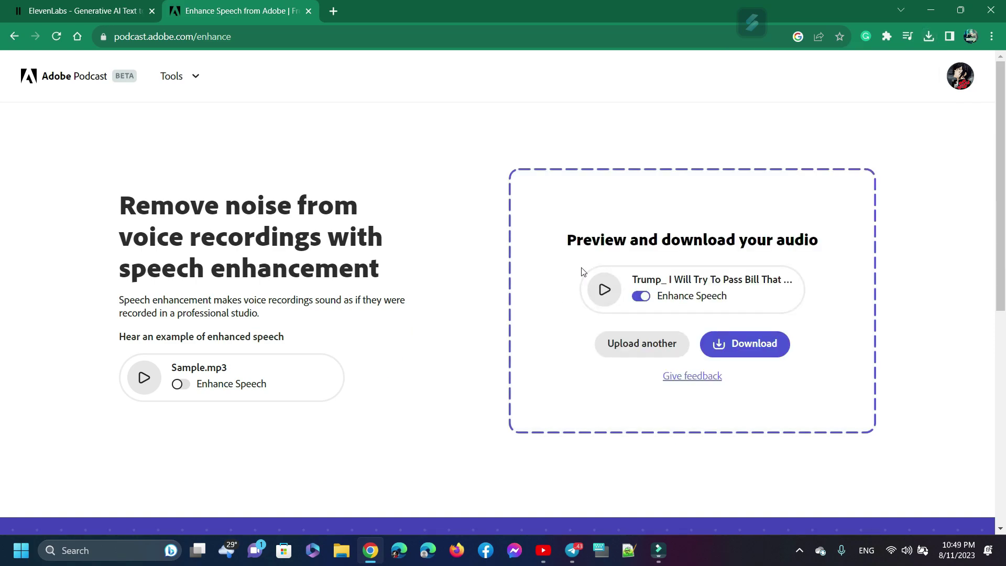
Step: Download the enhanced version of the Trump audio and show it in the recent downloads
left_click_drag(572, 245, 800, 265)
left_click(672, 218)
left_click(762, 350)
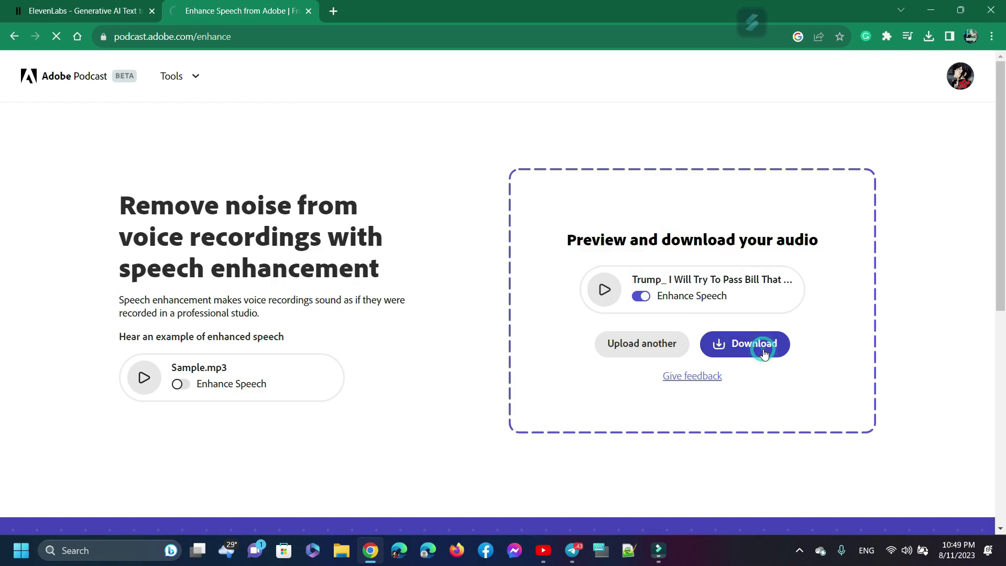
left_click(929, 34)
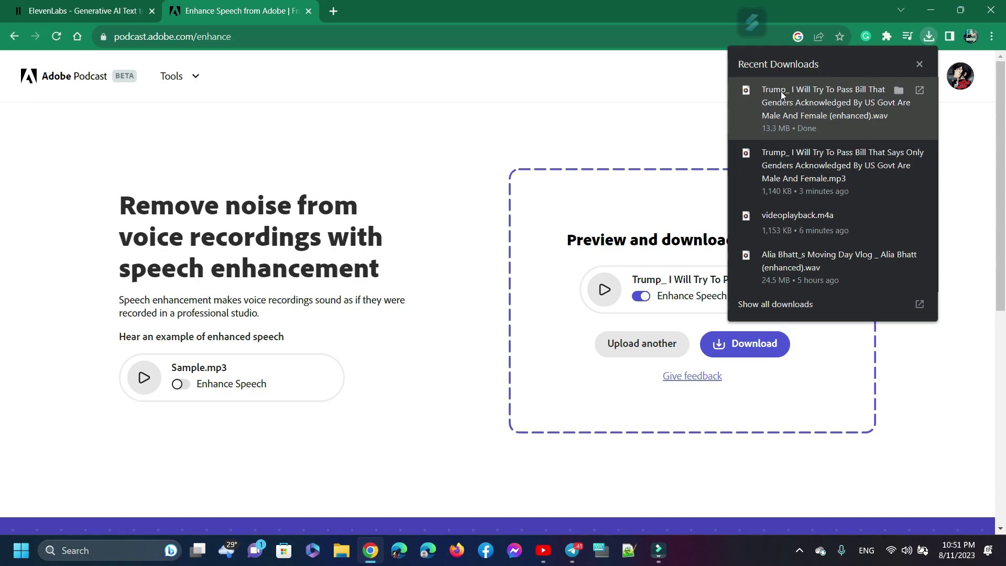
Step: Return to the ElevenLabs Add Voice form and add the 1.2 MB Trump audio file from the recent downloads as a sample
left_click(93, 14)
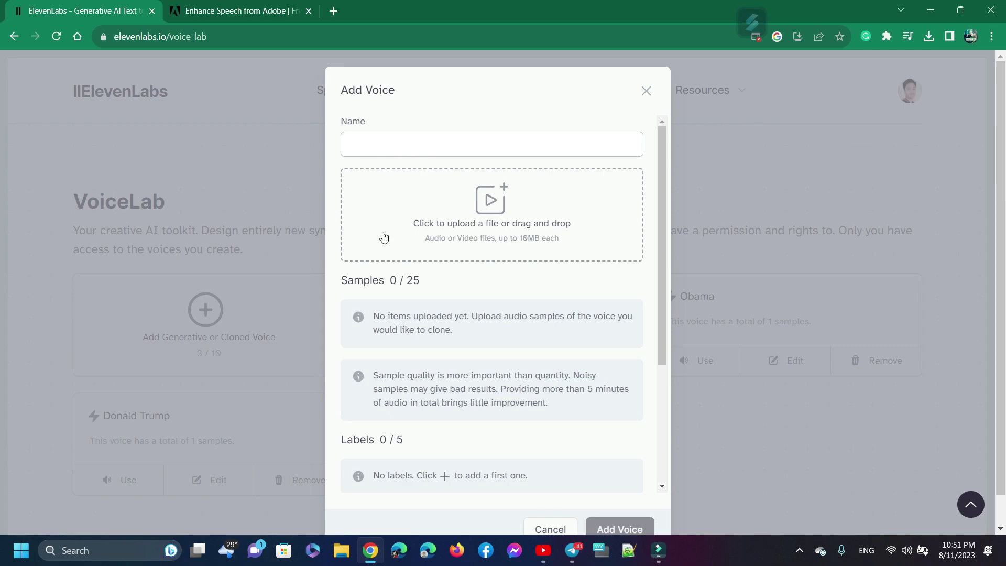
left_click(424, 242)
left_click(928, 36)
left_click_drag(817, 65, 500, 233)
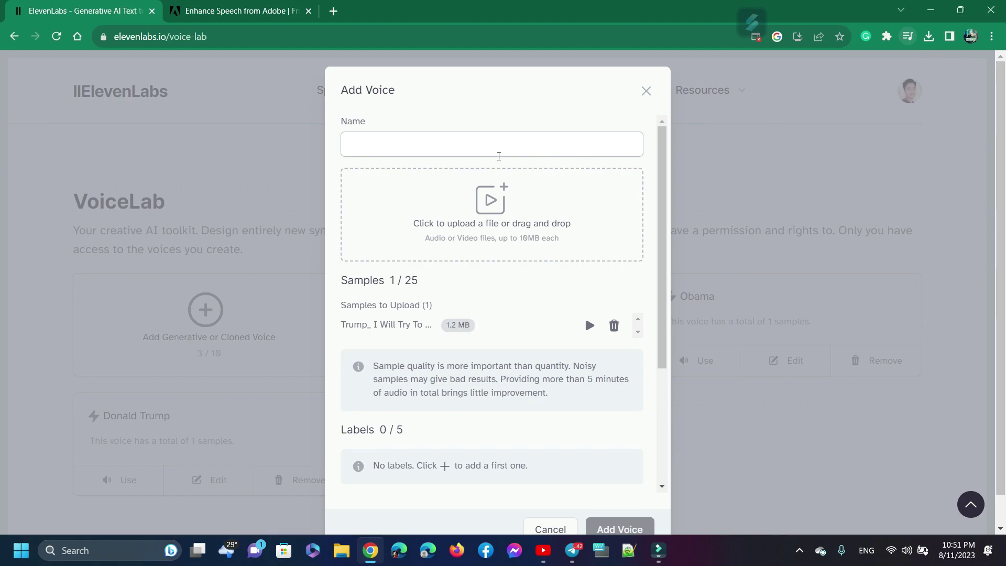
Step: Name the new voice "Donald Trump Clone" and check the name and the attached sample
left_click(498, 145)
type("Donald Tru")
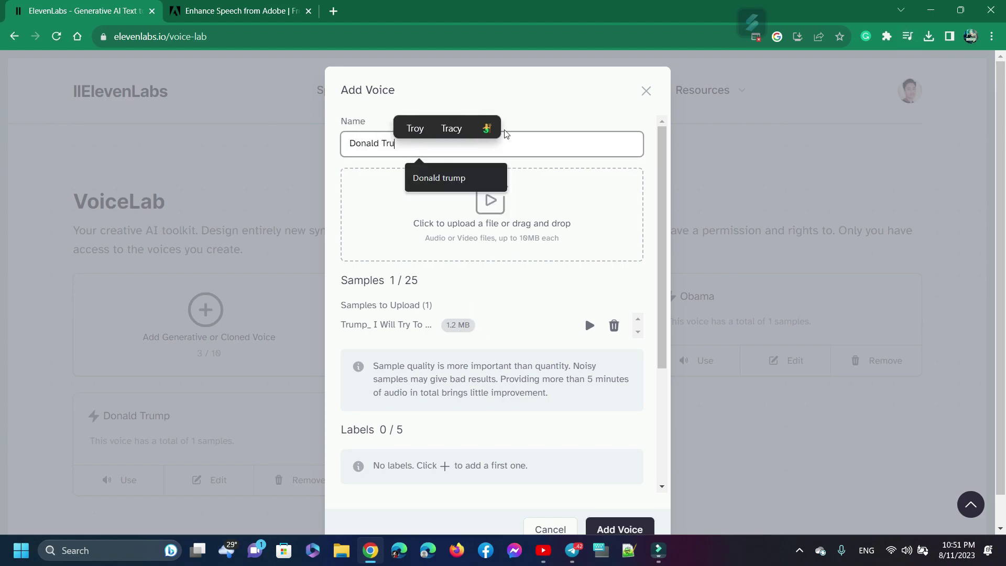
type("mp Clone")
left_click(426, 90)
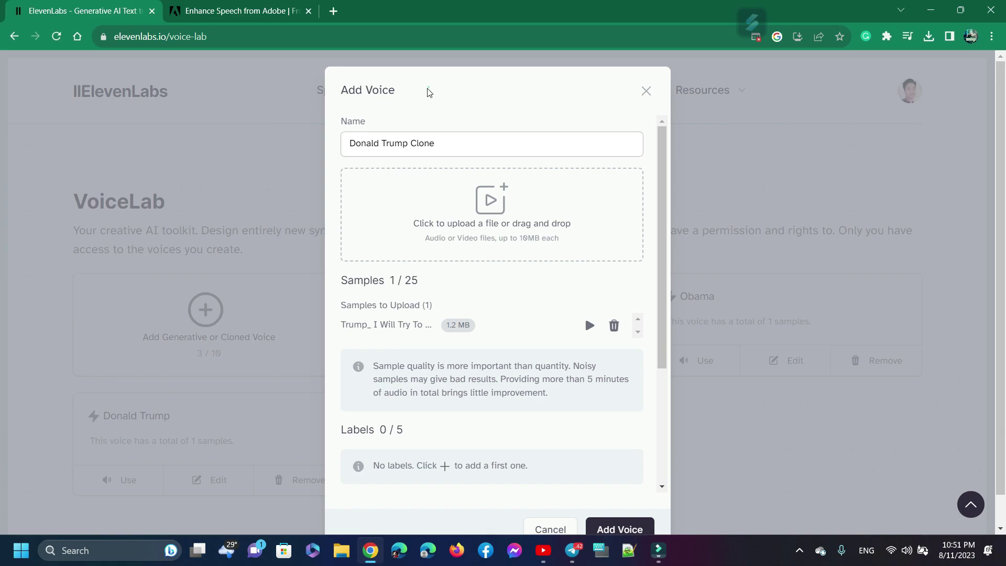
triple_click(370, 134)
triple_click(390, 326)
Step: Keep the voice rights and consent confirmation ticked and add the cloned voice
scroll(450, 367, "down", 4)
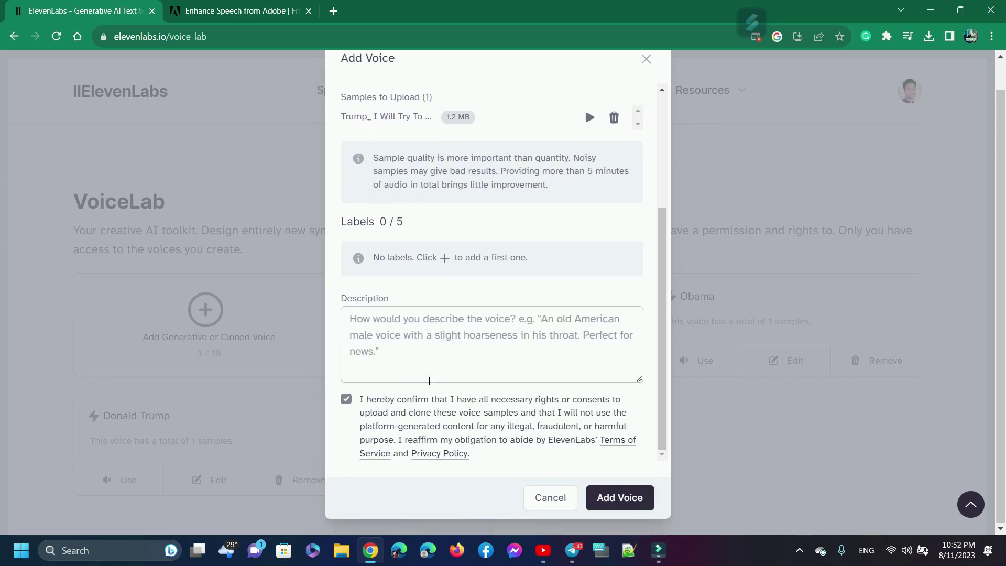
left_click(346, 399)
left_click(346, 399)
left_click(619, 504)
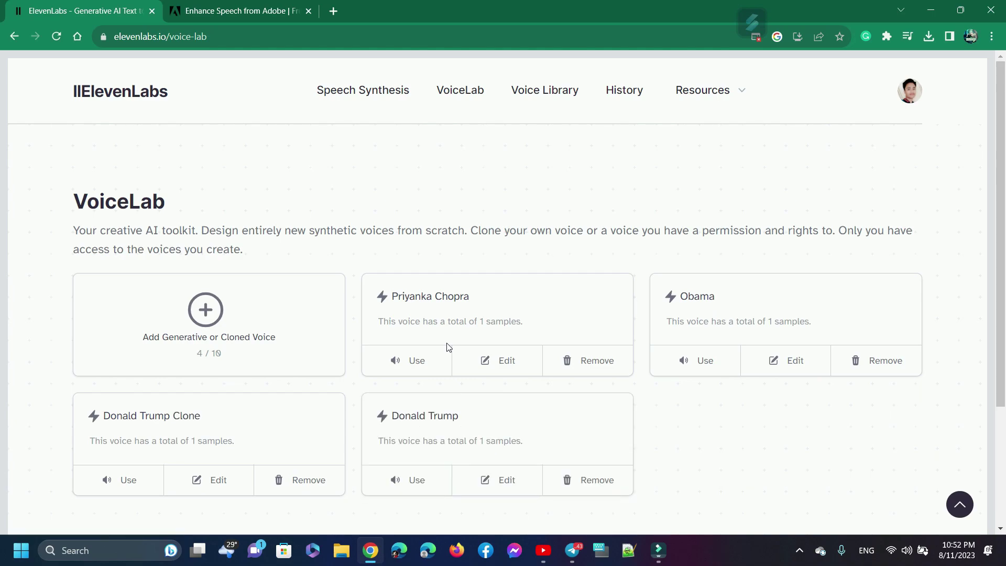
Step: Use the new Donald Trump Clone voice in Speech Synthesis and check that it is the selected voice
triple_click(170, 419)
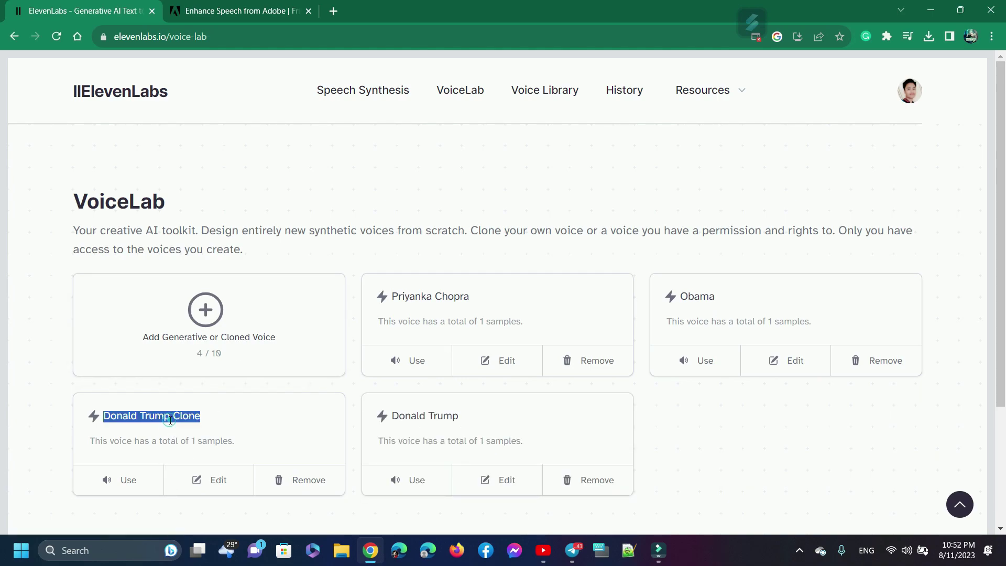
left_click(171, 419)
left_click(169, 416)
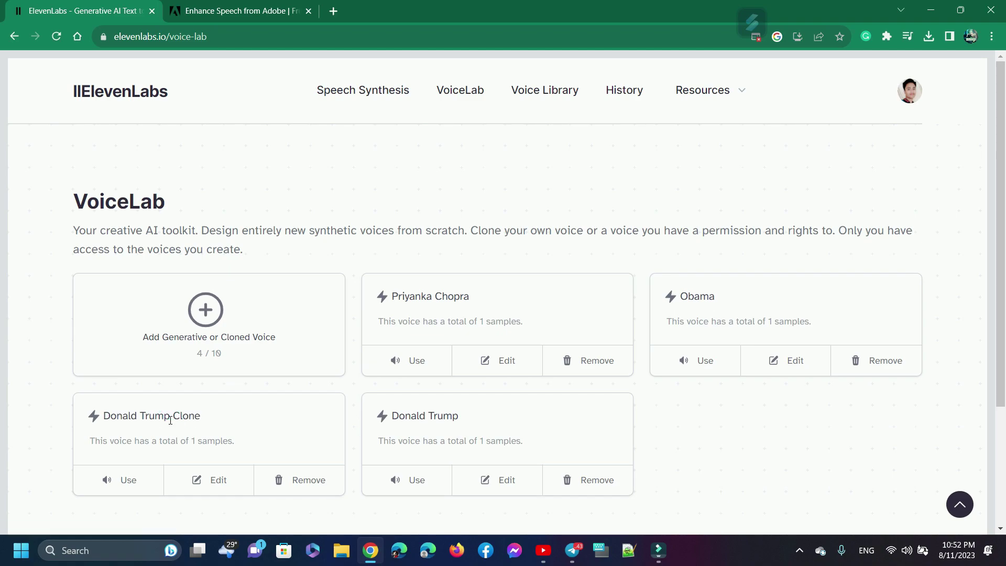
left_click(157, 487)
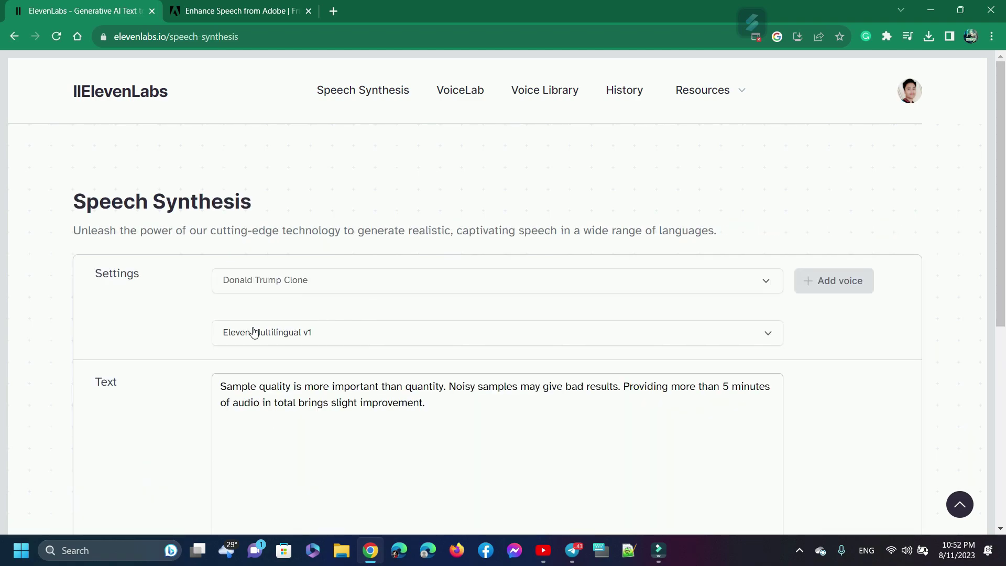
triple_click(310, 289)
left_click(359, 244)
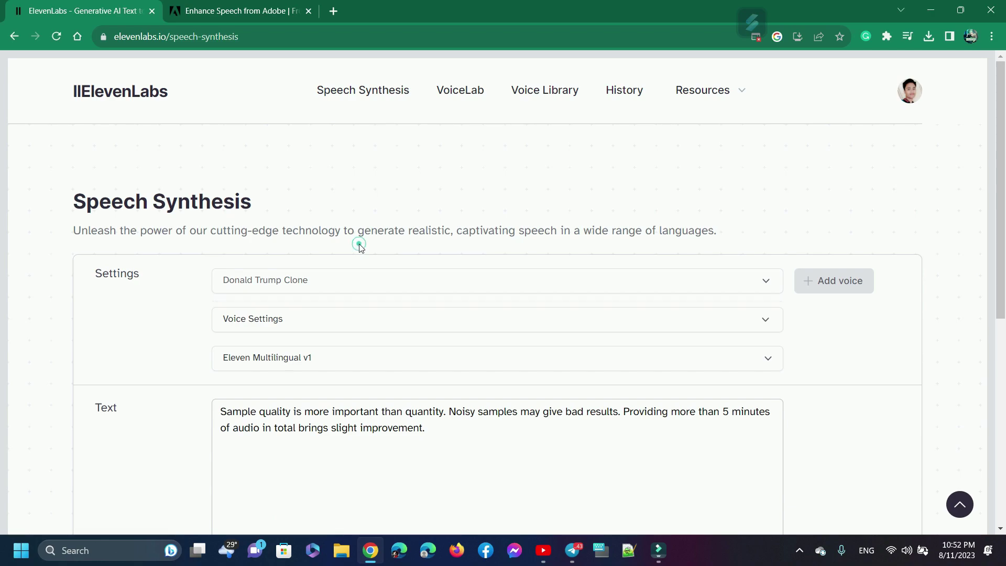
Step: Review the Stability and Clarity + Similarity Enhancement settings and choose the Eleven Multilingual v1 model
left_click(319, 310)
scroll(247, 414, "down", 3)
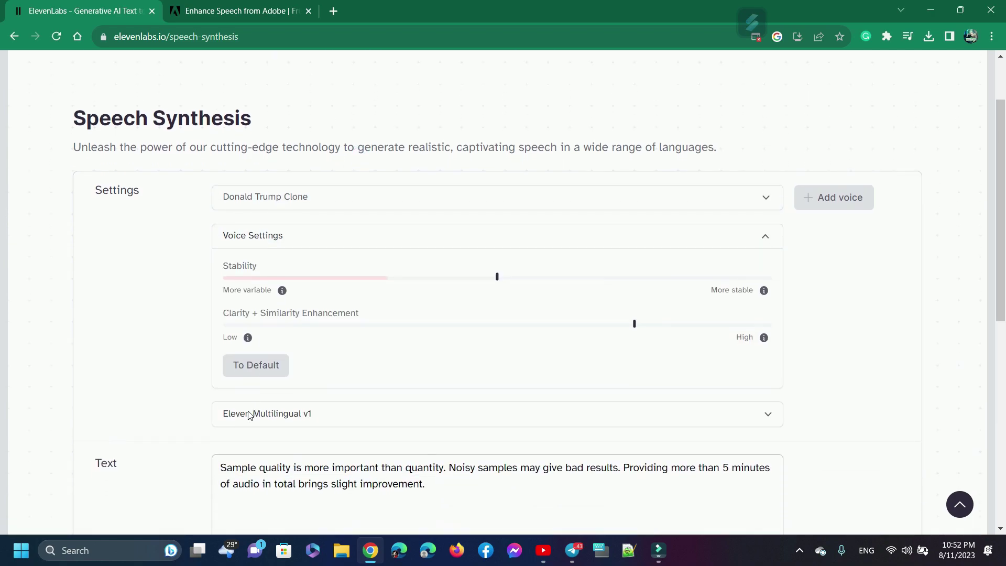
left_click(267, 189)
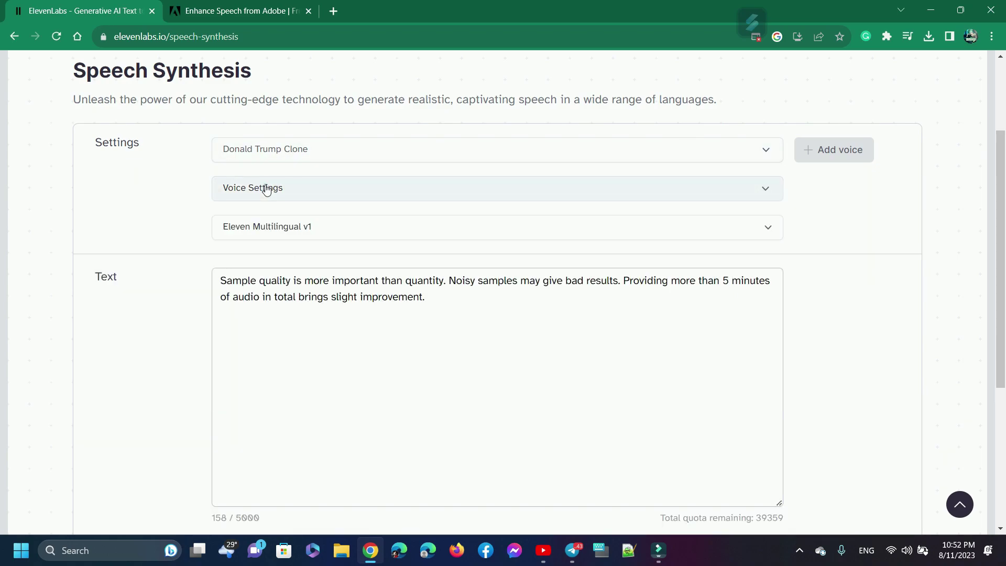
left_click(319, 227)
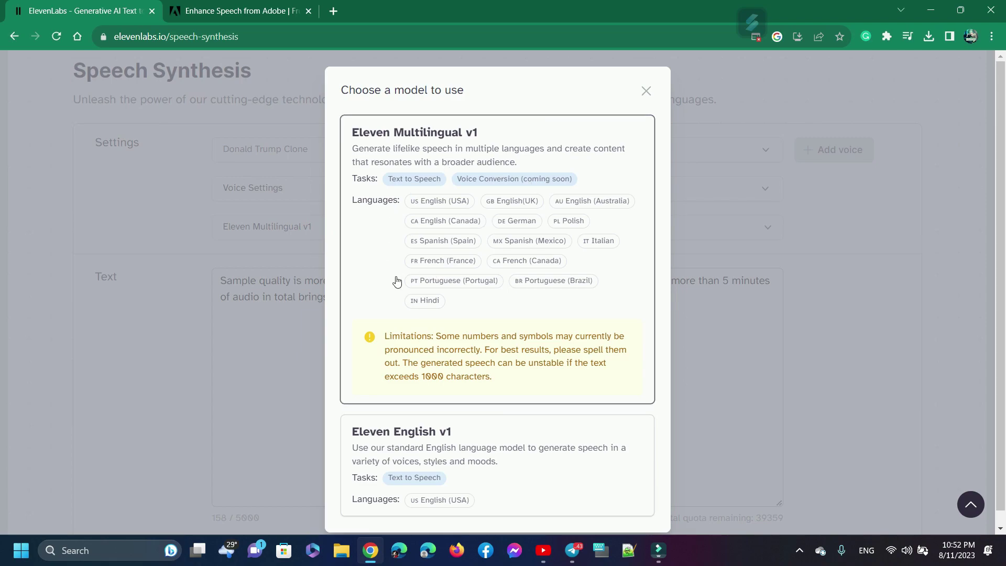
left_click(400, 239)
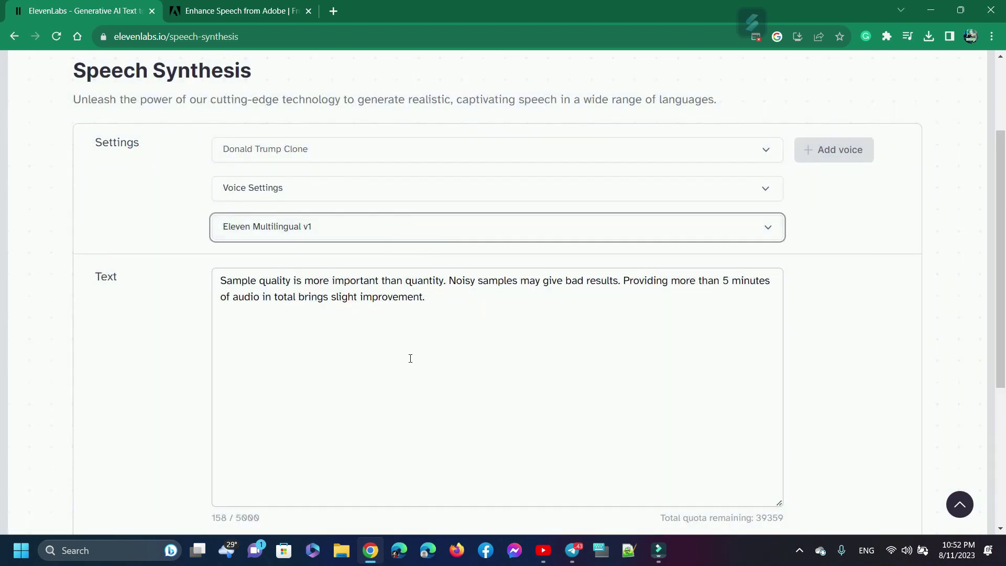
Step: Replace the sample text with "Hello Everyone. I am Donald Trump, and This is my Clone Voice."
left_click(423, 336)
key("ctrl+a")
key("BackSpace")
type("Hello Every")
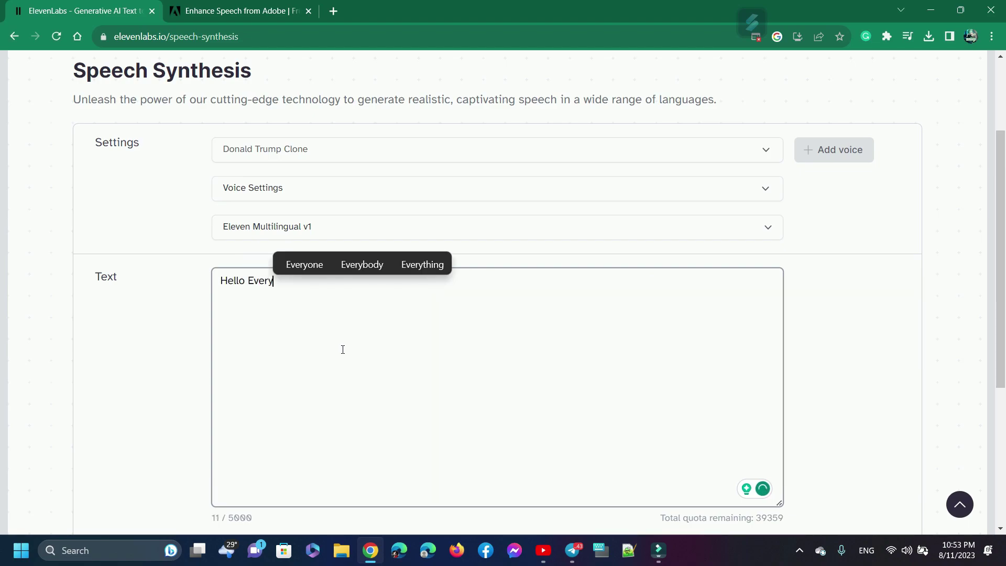
left_click(310, 265)
type(", I am ")
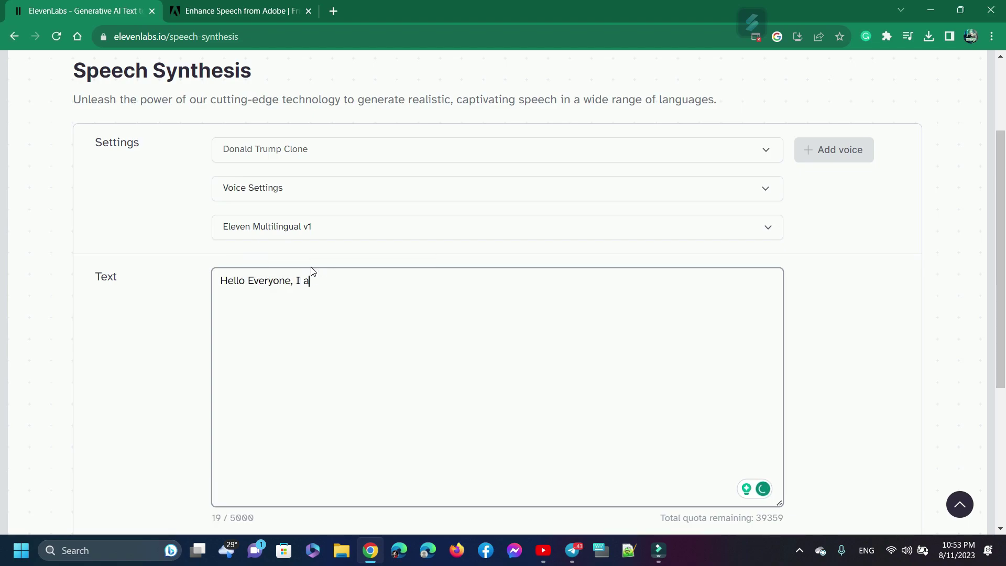
type("Donald Trump")
type(", This is my Clone Voice")
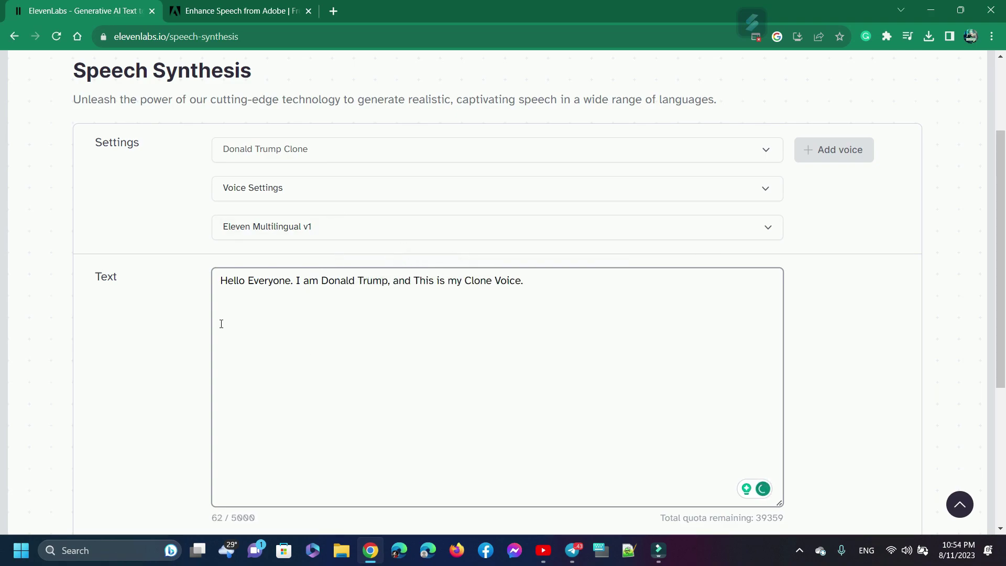
Step: Generate the speech with the Donald Trump Clone voice and raise the system volume to 92 to hear it
scroll(440, 362, "down", 1)
left_click(534, 483)
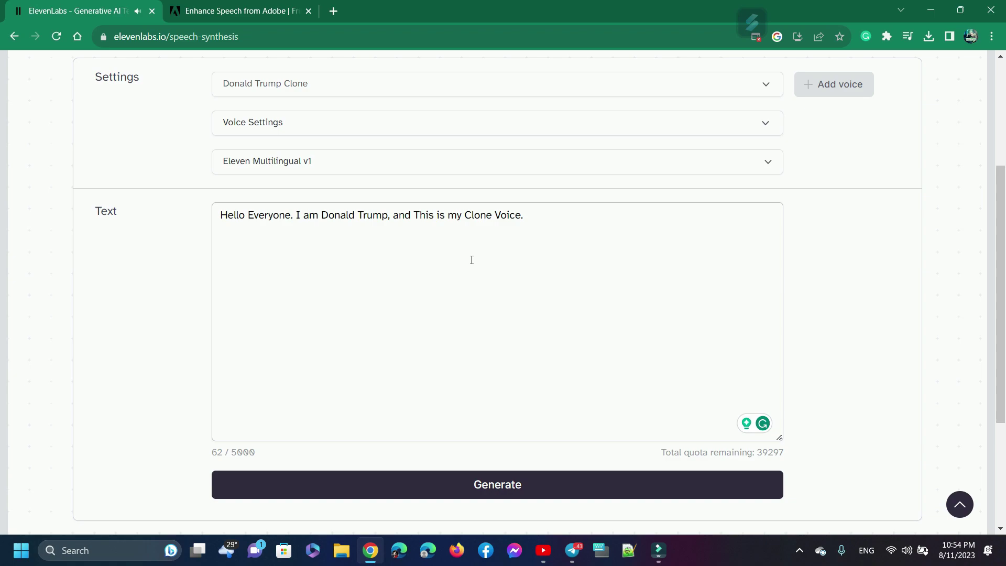
key("XF86AudioRaiseVolume")
key("XF86AudioRaiseVolume")
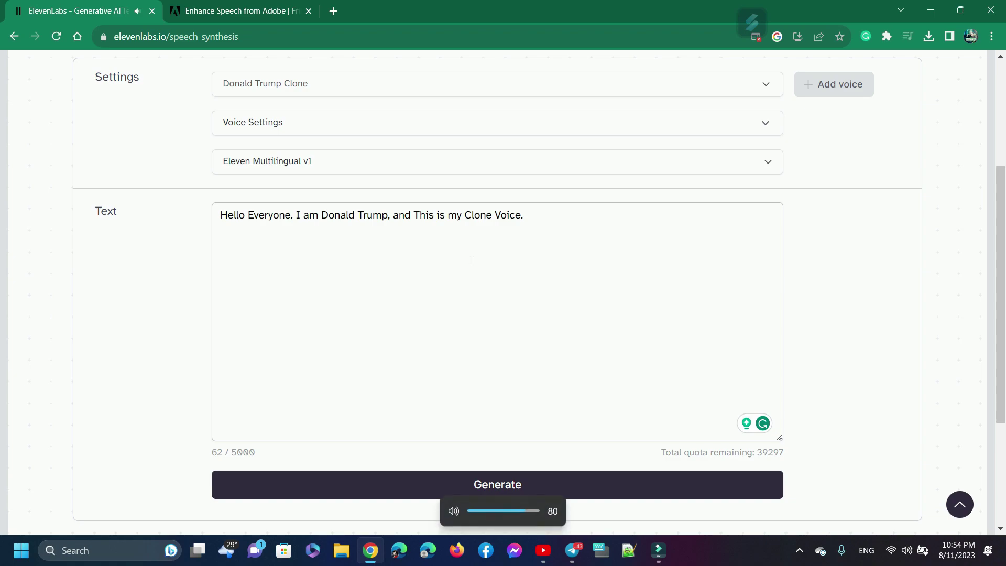
left_click(472, 260)
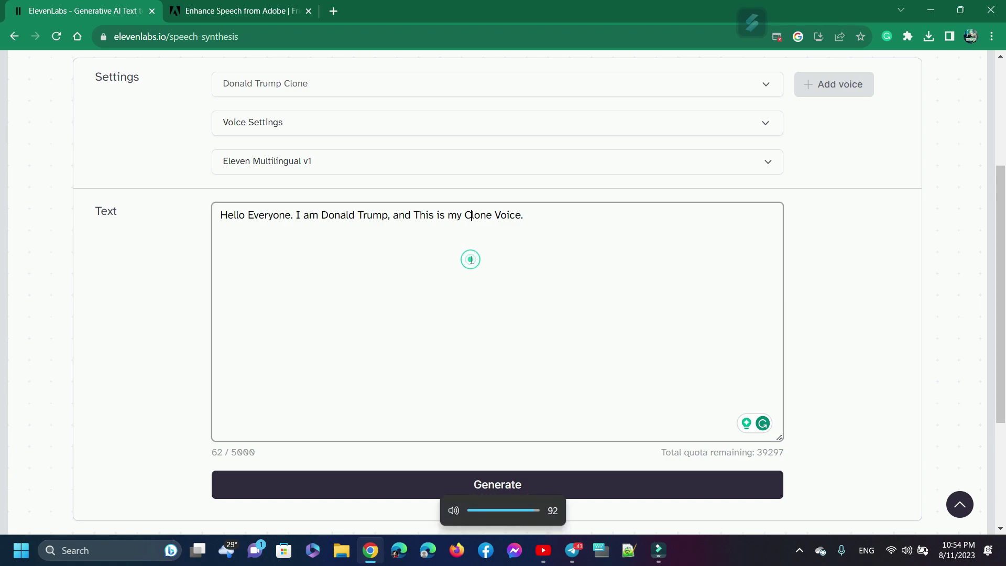
triple_click(471, 259)
left_click(305, 282)
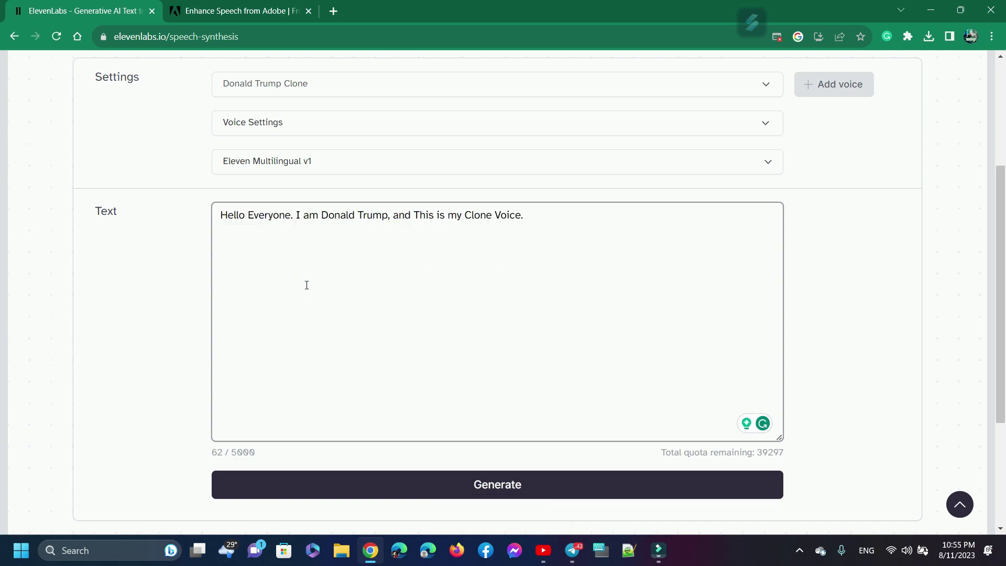
Step: Rewrite the text after "Hello Everyone." as "My Self Donald Trump, Welcome to Premium Tech Guide." plus a request to subscribe for technology tips and share the channel
scroll(307, 283, "up", 4)
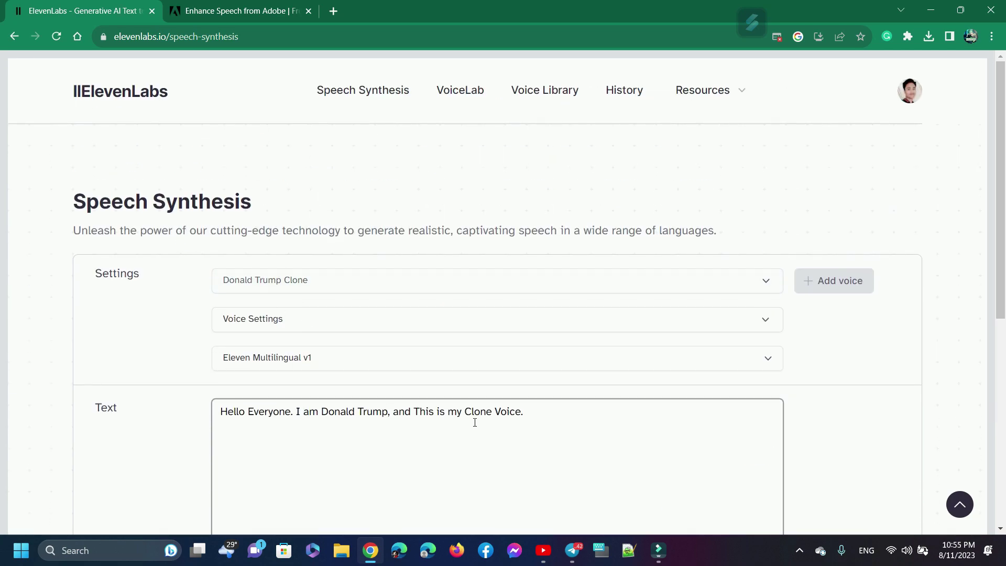
left_click(556, 418)
left_click_drag(303, 412, 606, 404)
type("My Self Donald Trum")
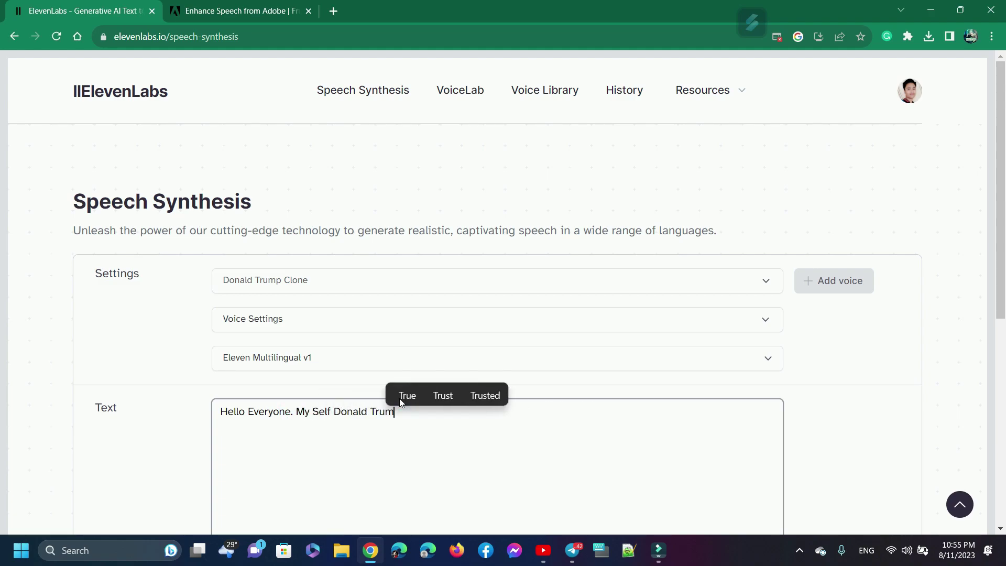
type("p , Welcome ro Premium Tech Guide . To get Letest")
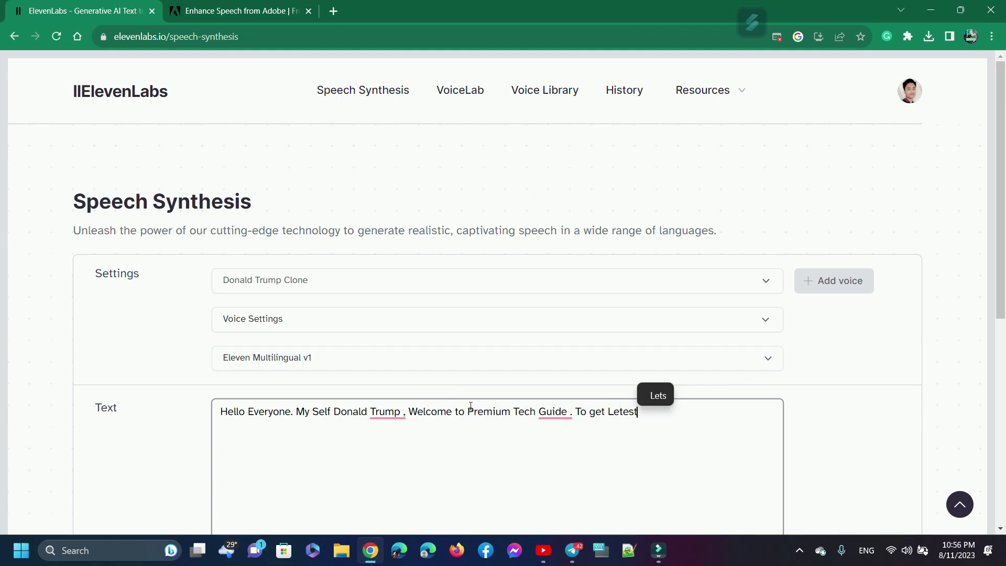
type(" Technology Tips and trick subscribe this youtube channel and share with your friends and fam")
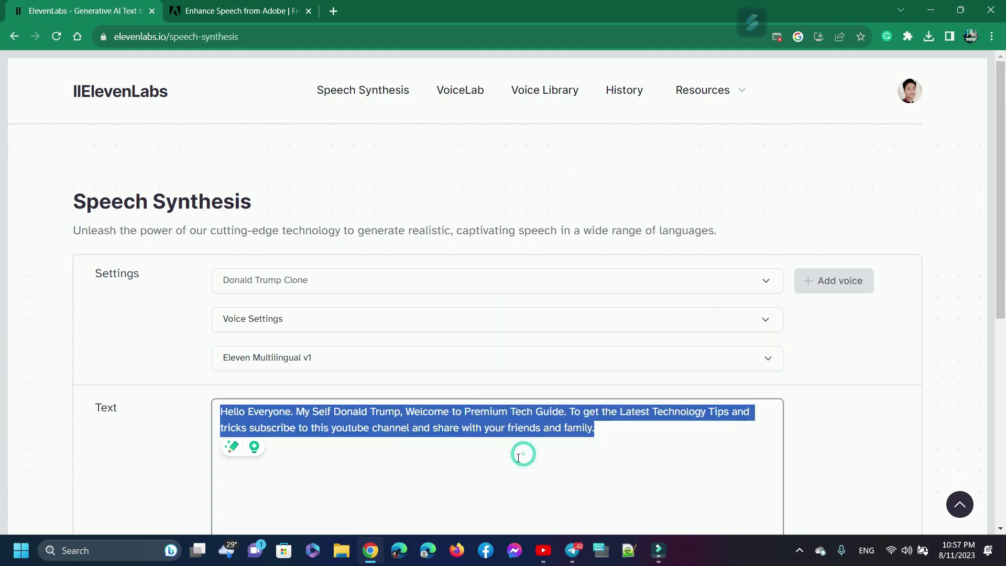
Step: Expand the voice settings and raise Stability slightly above the middle for the Donald Trump Clone voice
left_click(479, 479)
left_click(285, 325)
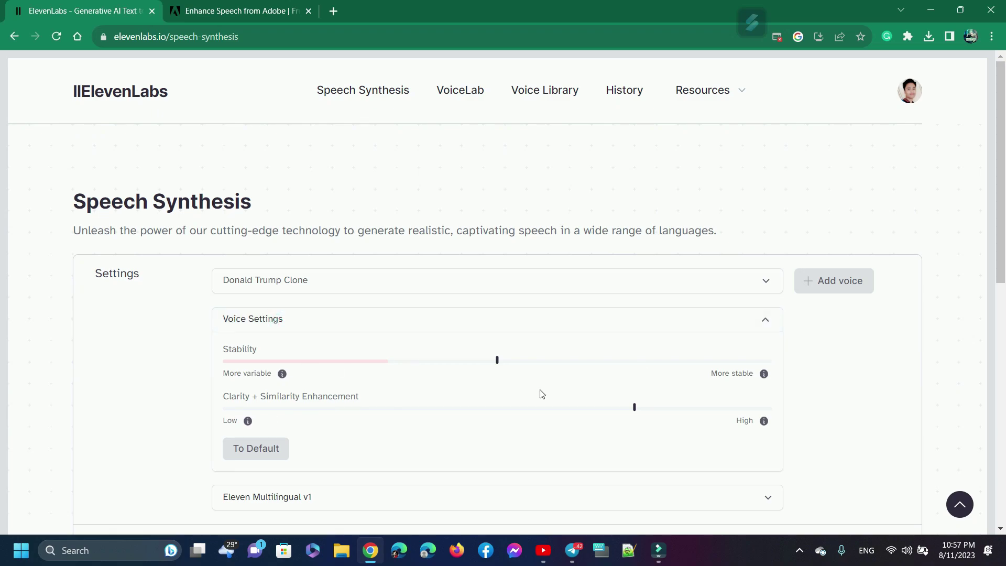
left_click_drag(498, 360, 518, 361)
scroll(310, 258, "down", 5)
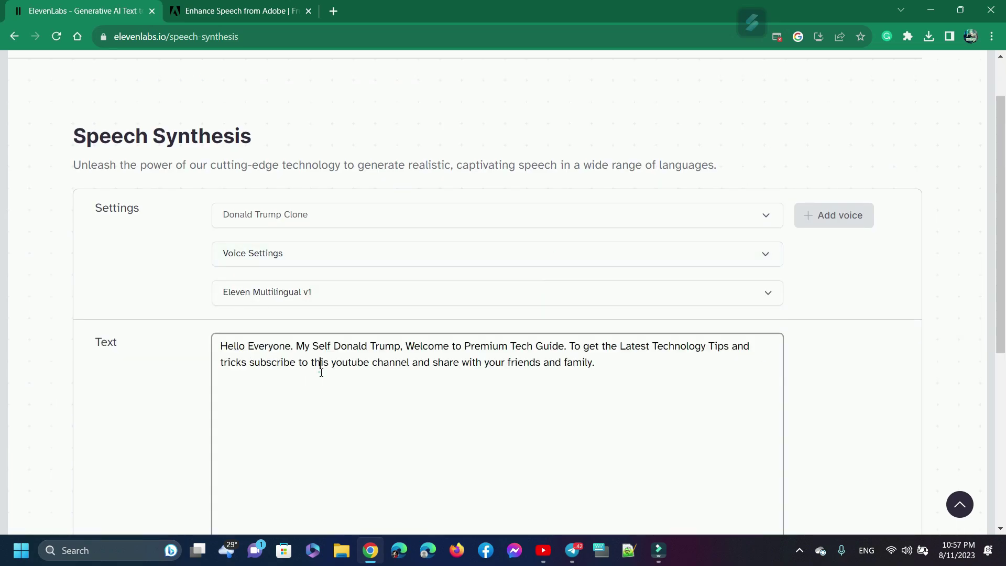
Step: Generate speech from the Premium Tech Guide welcome text and listen to it at a higher volume
scroll(134, 363, "down", 5)
left_click(562, 359)
scroll(562, 359, "up", 4)
scroll(561, 354, "down", 1)
key("XF86AudioRaiseVolume")
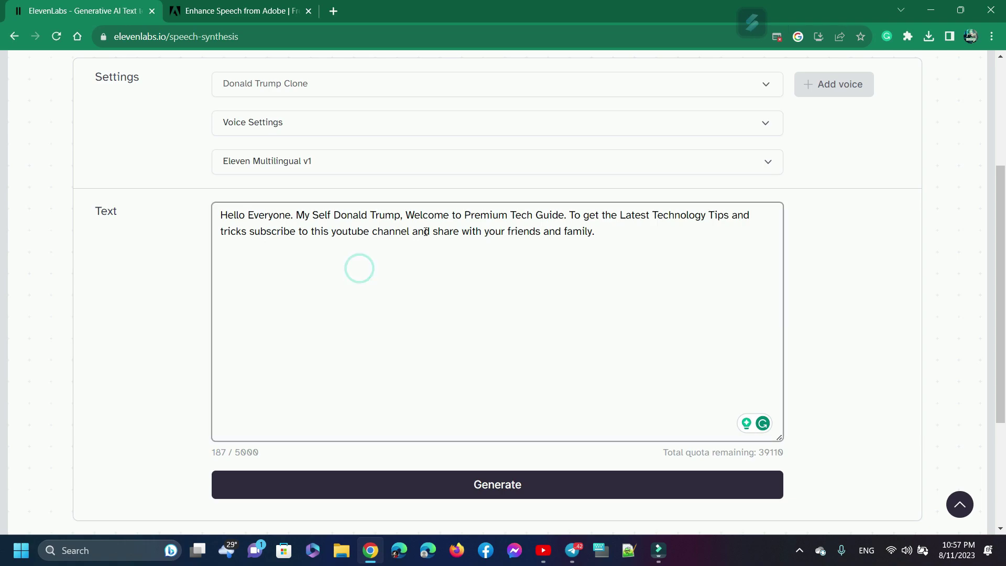
scroll(429, 233, "up", 4)
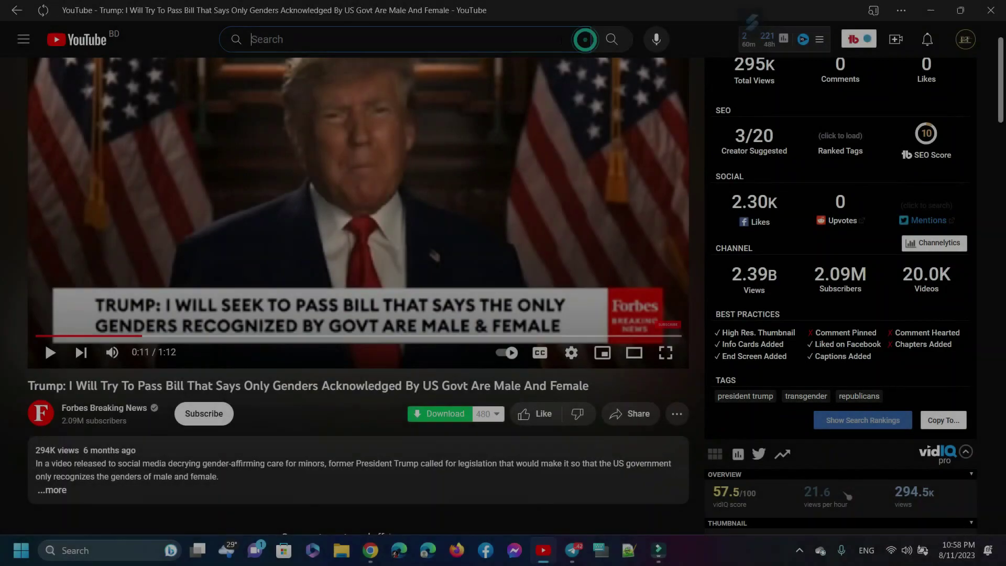
Step: Search YouTube for a Priyanka Chopra interview to use as the next voice sample
left_click(527, 39)
type("p")
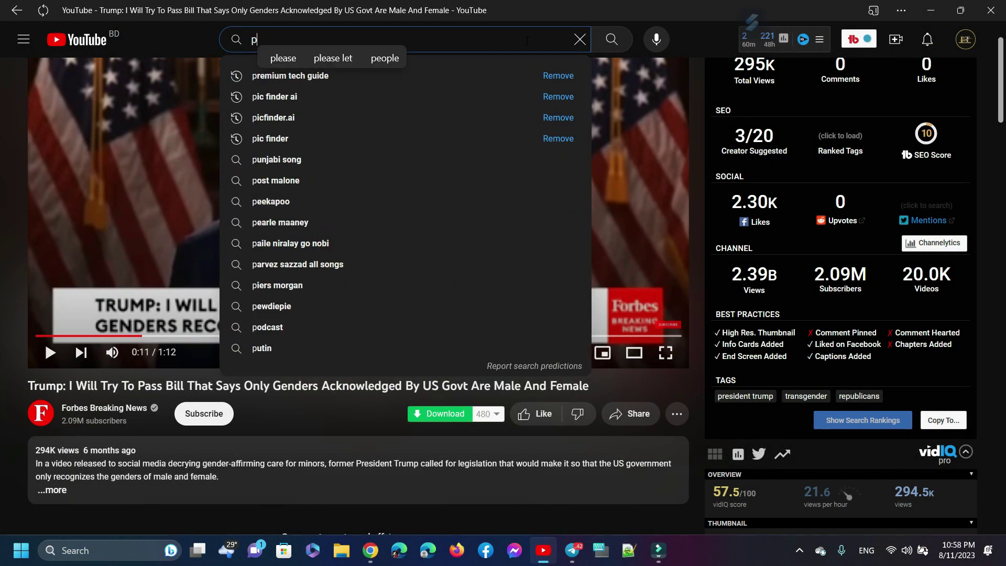
type("riynaka ch")
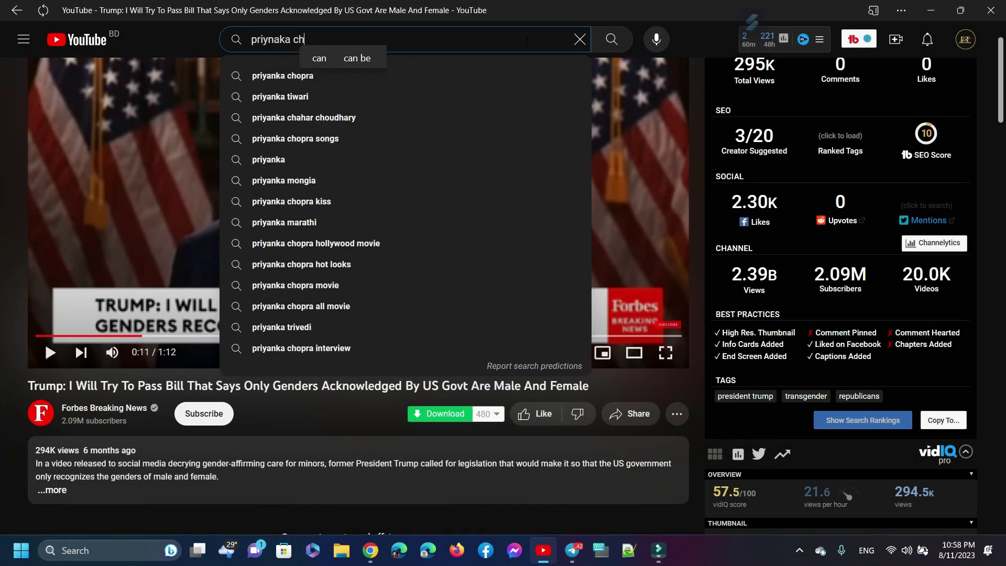
type("opra interv")
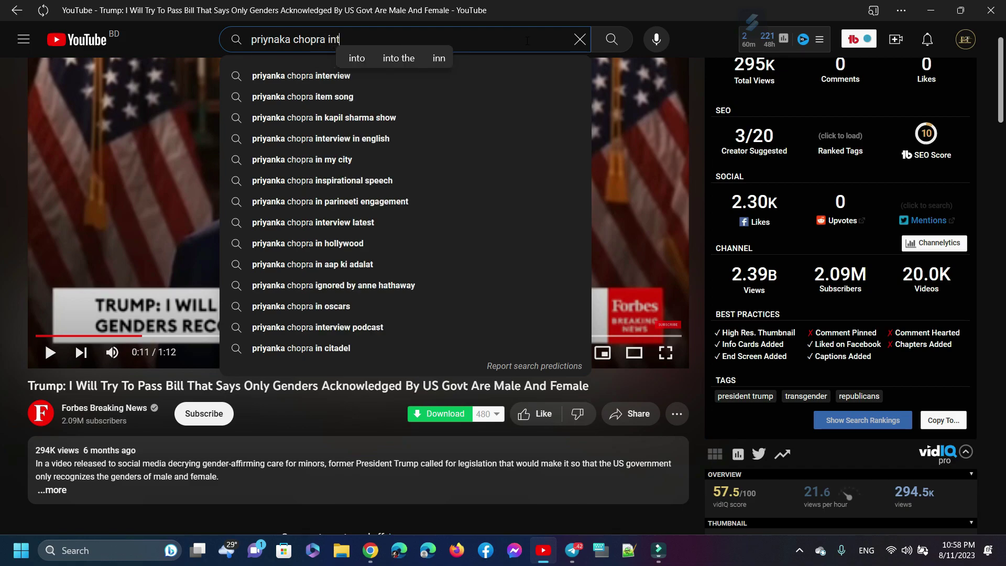
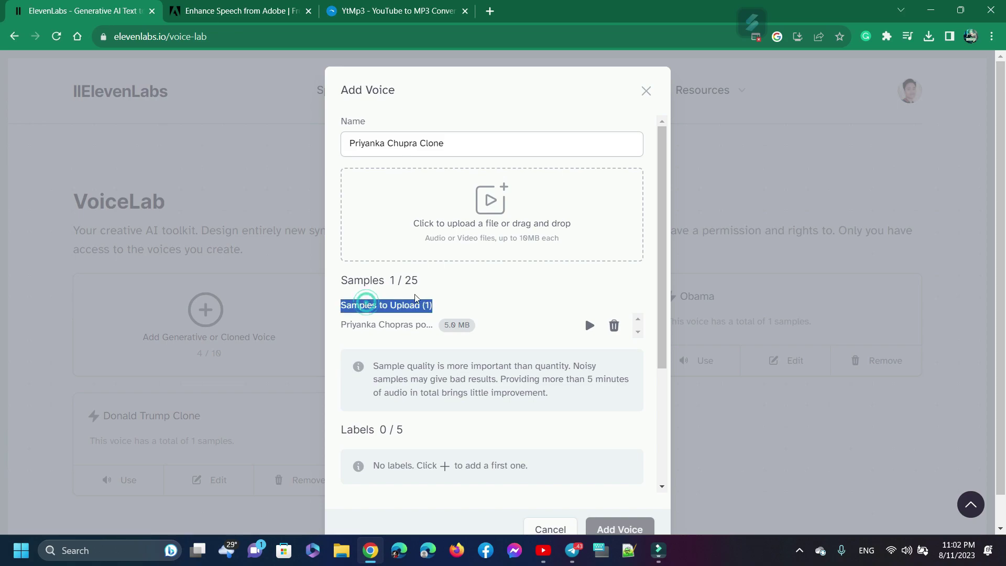
Step: Leave labels and description empty, accept the voice rights and consent confirmation, and add the "Priyanka Chupra Clone" voice
left_click(437, 304)
scroll(479, 445, "down", 3)
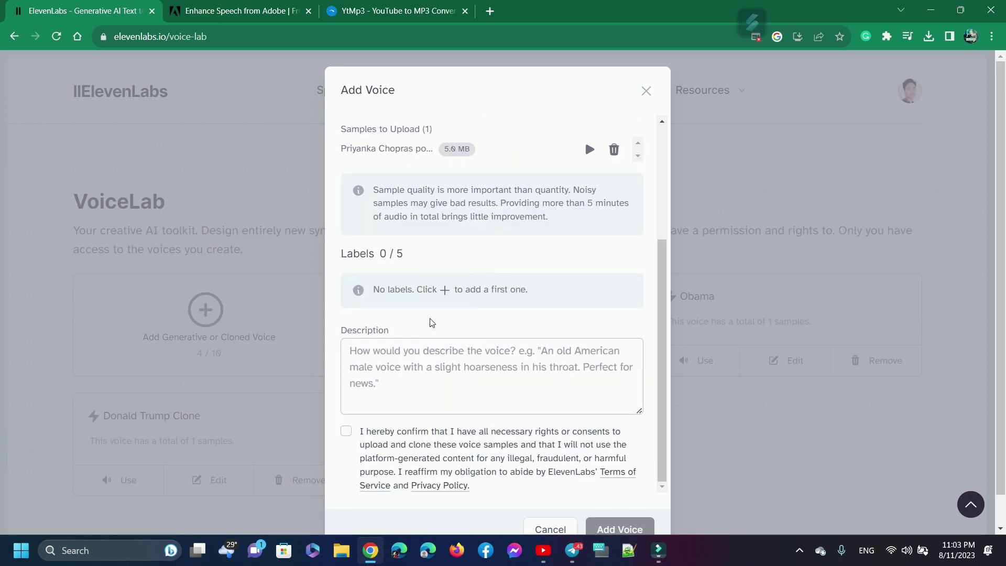
left_click(445, 290)
left_click(364, 390)
left_click(352, 431)
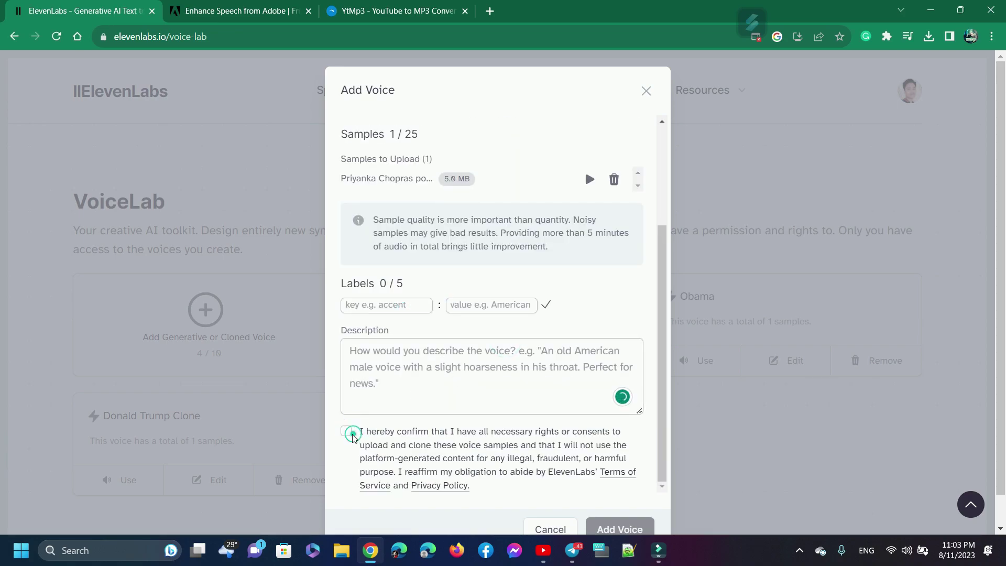
left_click(608, 528)
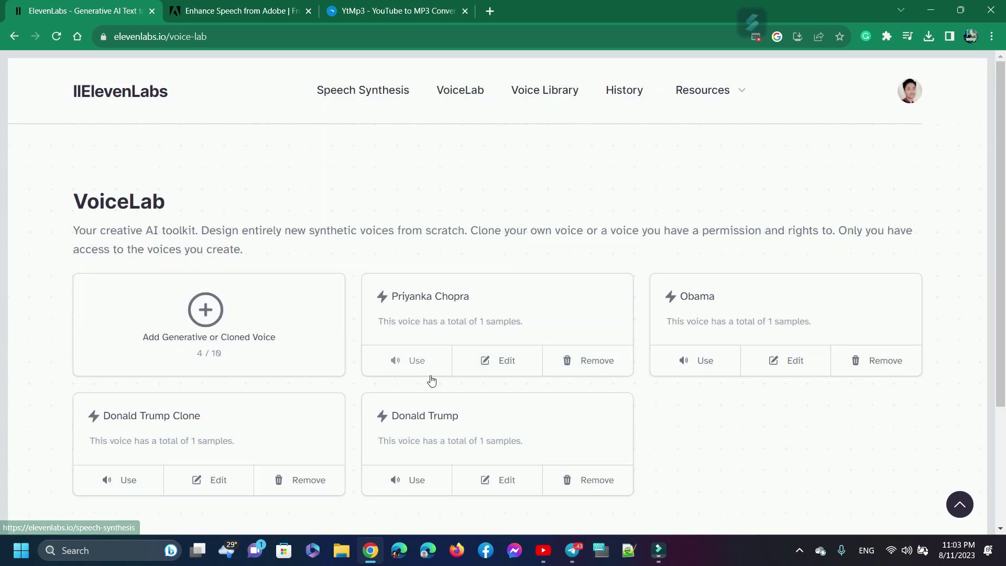
Step: Find the new Priyanka Chupra Clone voice in VoiceLab and use it for speech synthesis
scroll(458, 420, "down", 3)
scroll(408, 440, "up", 3)
triple_click(416, 414)
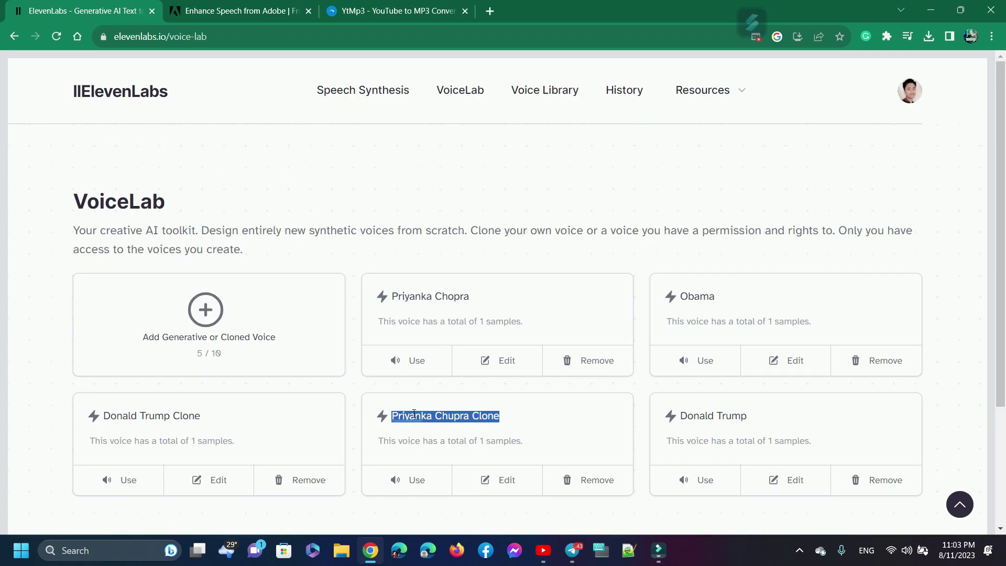
left_click(415, 479)
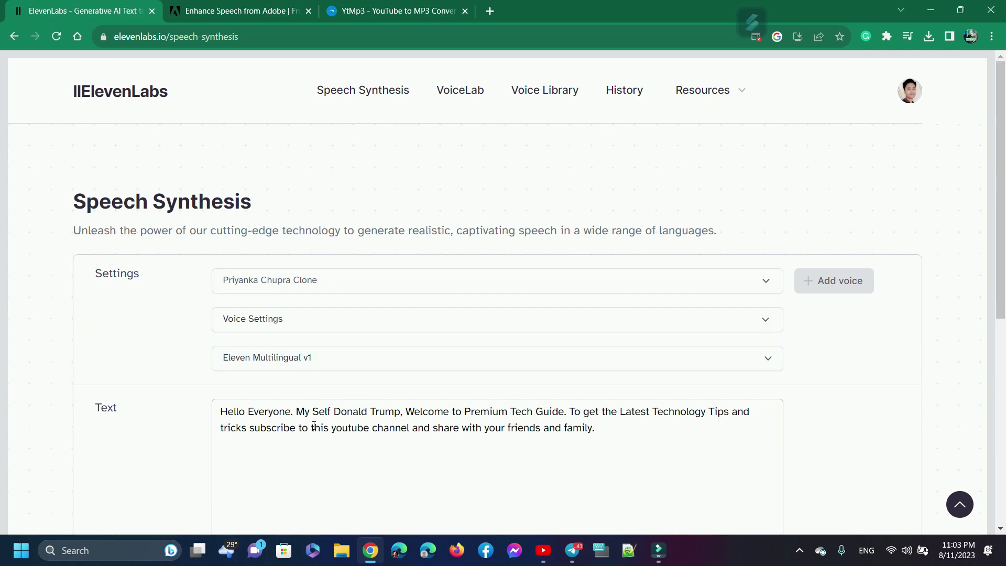
Step: Clear the existing Donald Trump welcome text from the speech synthesis text
left_click(314, 425)
key("ctrl+a")
key("Delete")
scroll(424, 233, "down", 4)
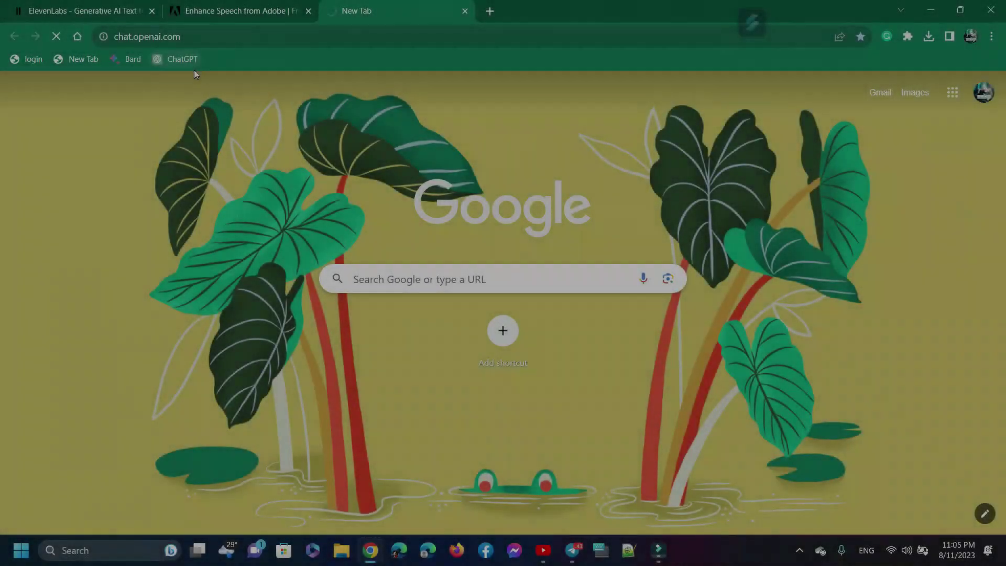
Step: In ChatGPT, send the prompt "Hey gpt write a Horor Hindi Story with Hindi Language"
type("Hey gpt w")
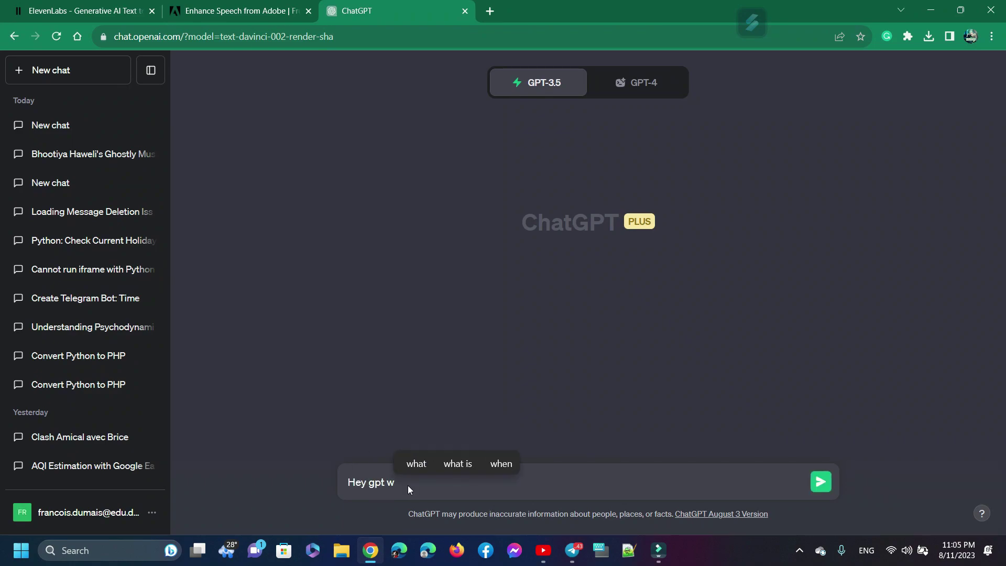
type("rite a Horor Hindi ")
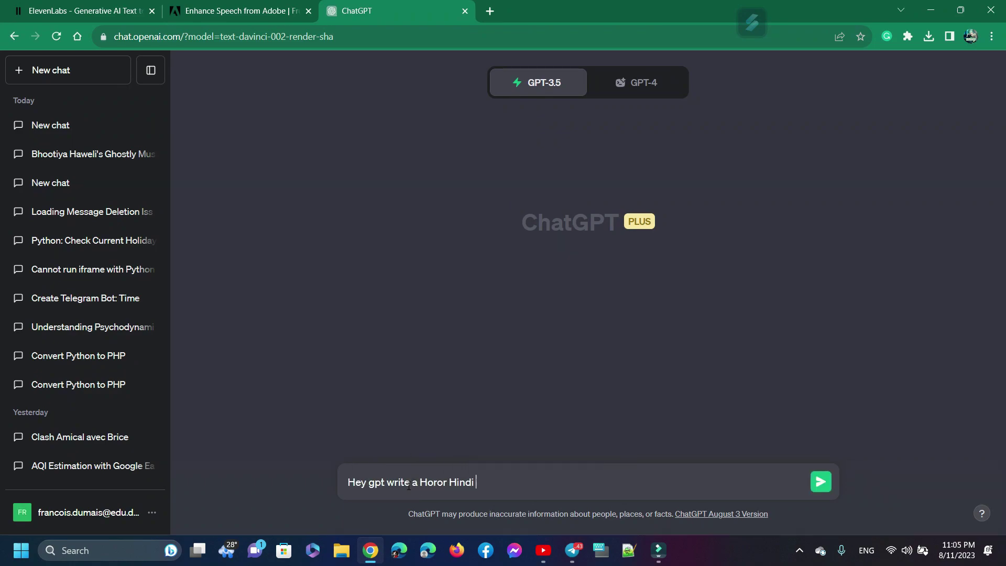
type("Story with Hindi Language")
key("Return")
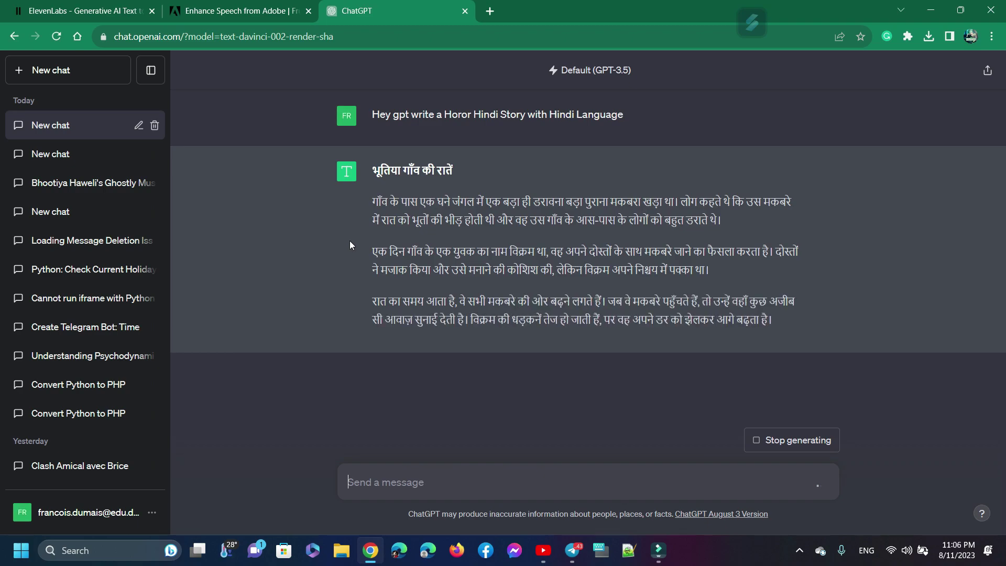
Step: Copy the first three paragraphs of the Hindi story and paste them as the speech text in ElevenLabs
left_click_drag(367, 194, 765, 332)
right_click(750, 314)
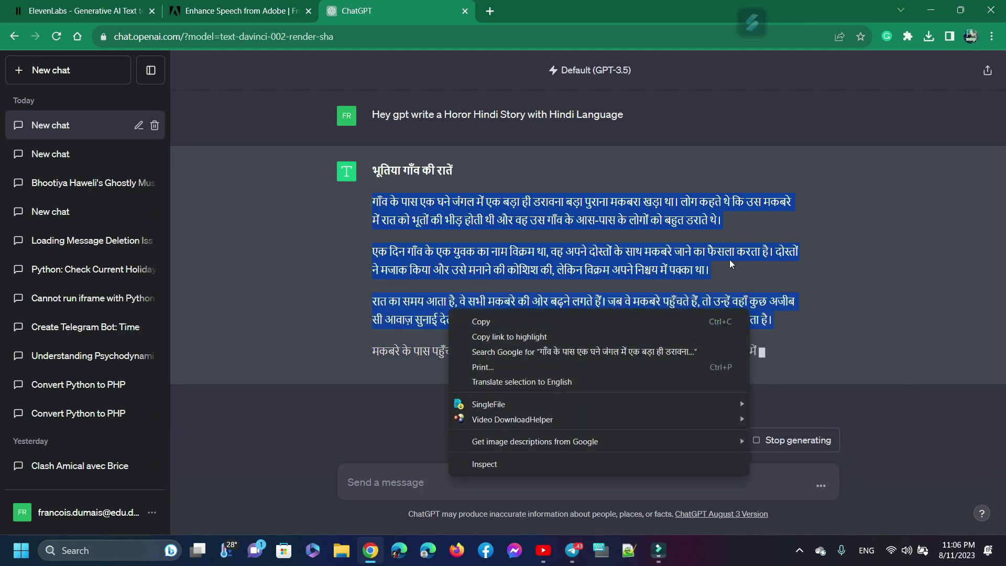
left_click(609, 322)
key("ctrl+1")
left_click(389, 261)
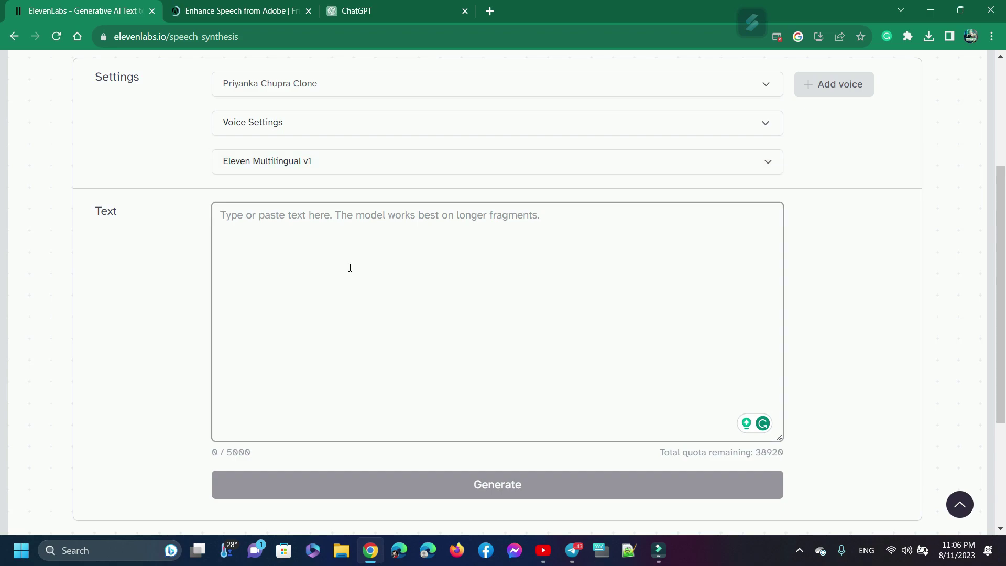
key("ctrl+v")
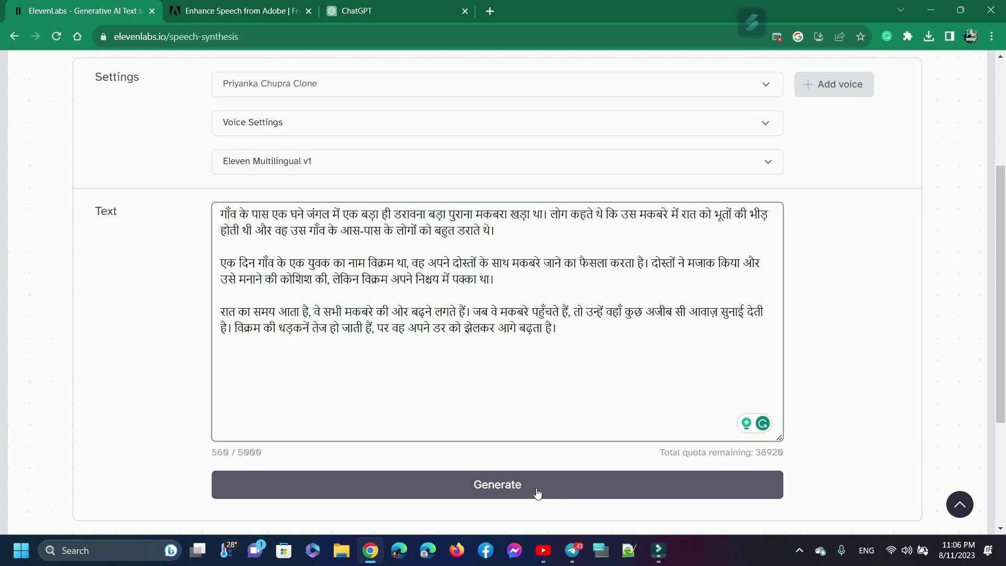
Step: Generate the Hindi story speech with the Priyanka Chupra Clone voice, run the generation again, and download the resulting audio
left_click(540, 488)
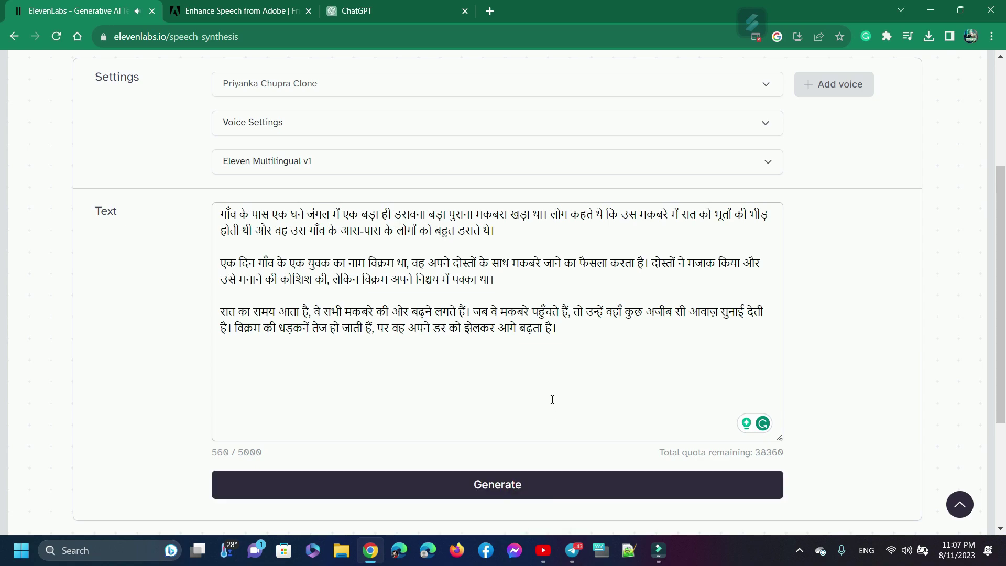
key("ctrl+Return")
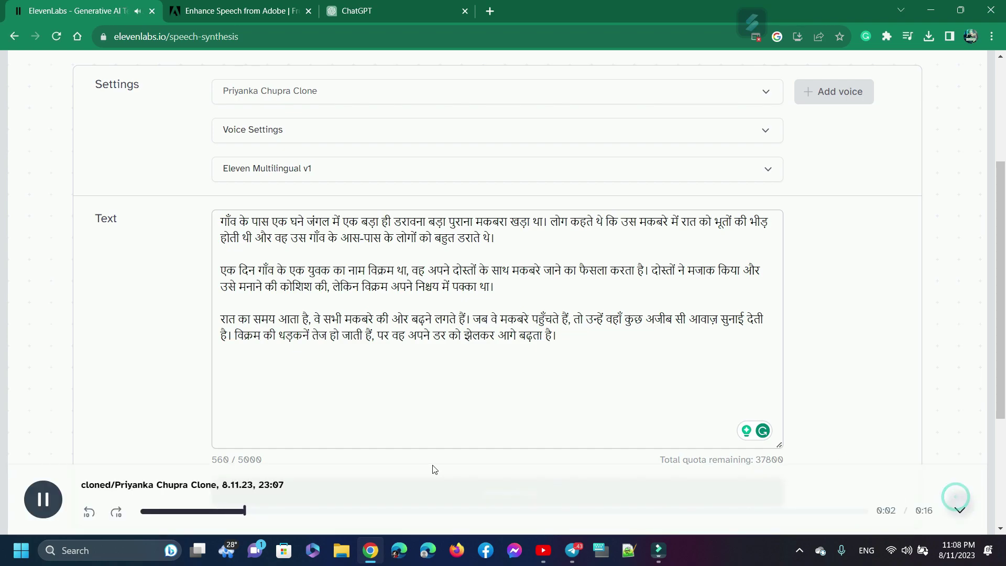
triple_click(179, 482)
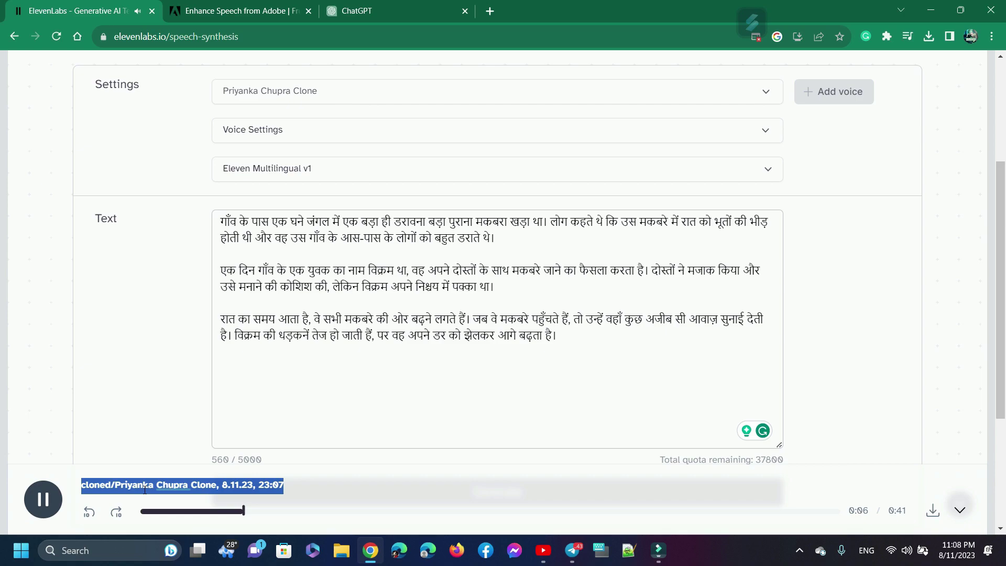
double_click(144, 490)
left_click(126, 487)
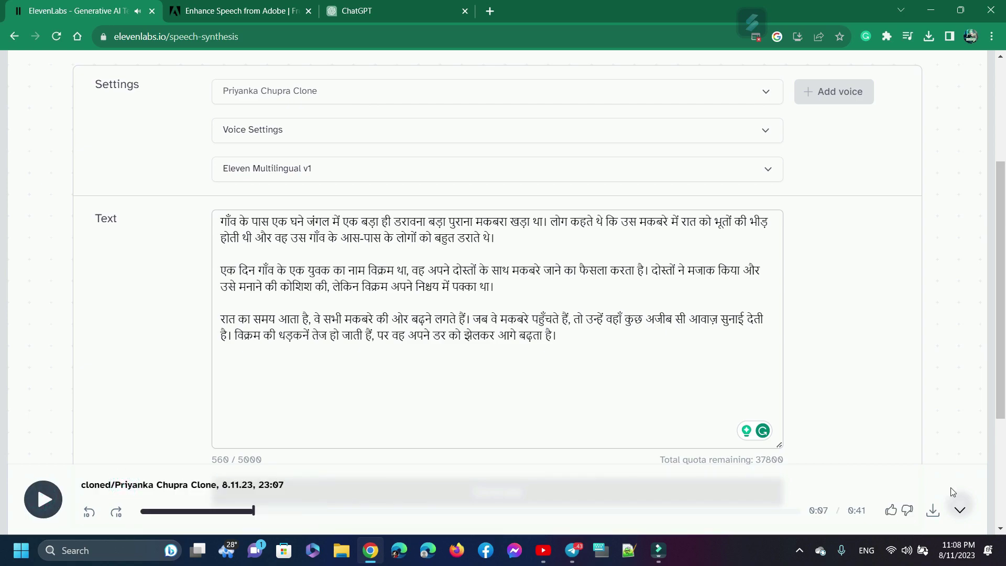
left_click(933, 511)
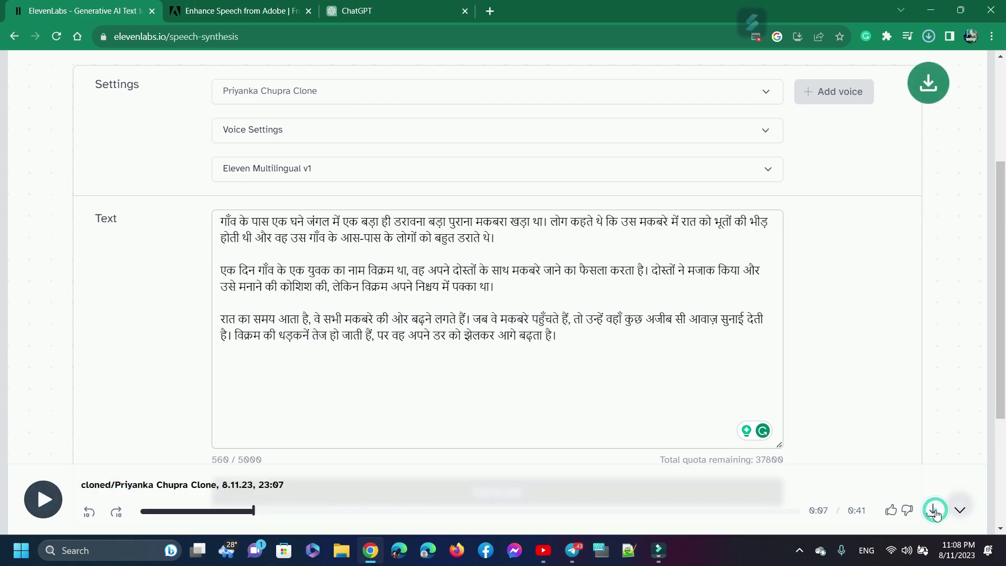